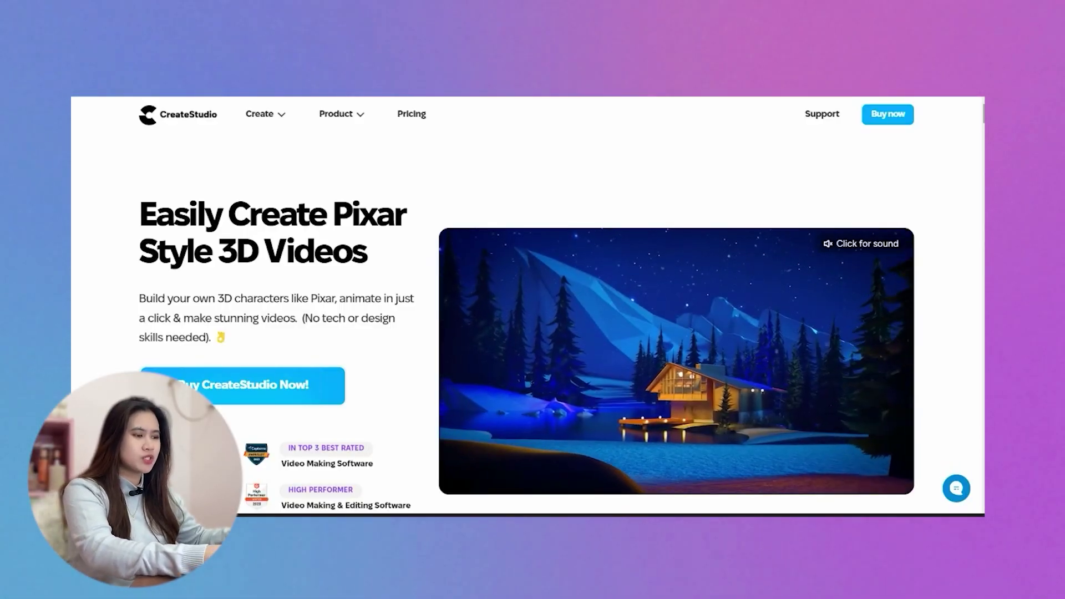
Scroll and page forward through the starter templates
{"action": "scroll", "coordinate": [656, 343], "scroll_direction": "down", "scroll_amount": 10}
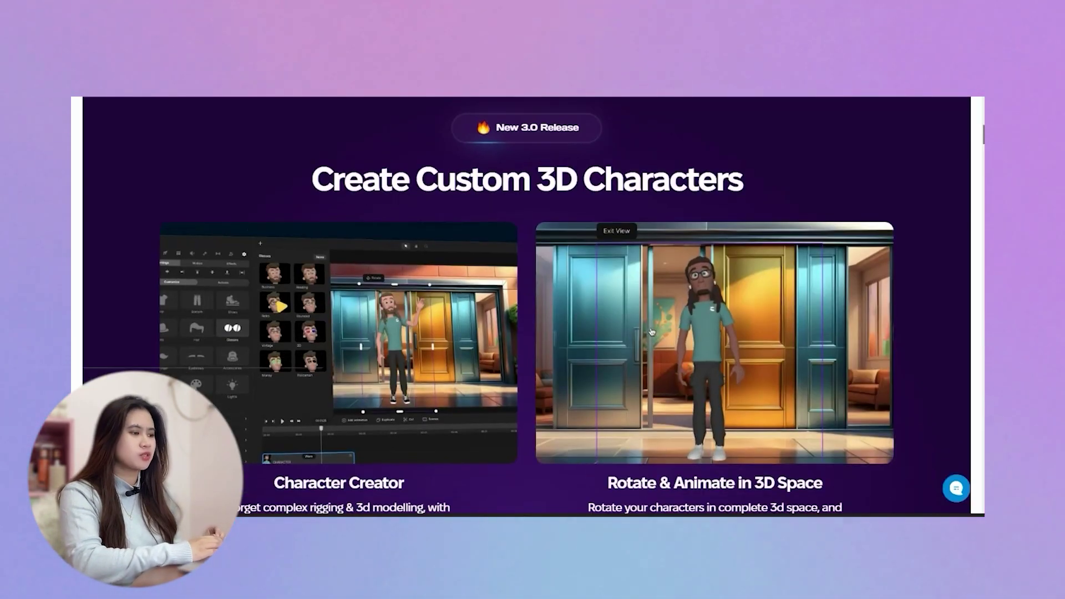
{"action": "scroll", "coordinate": [657, 343], "scroll_direction": "up", "scroll_amount": 1}
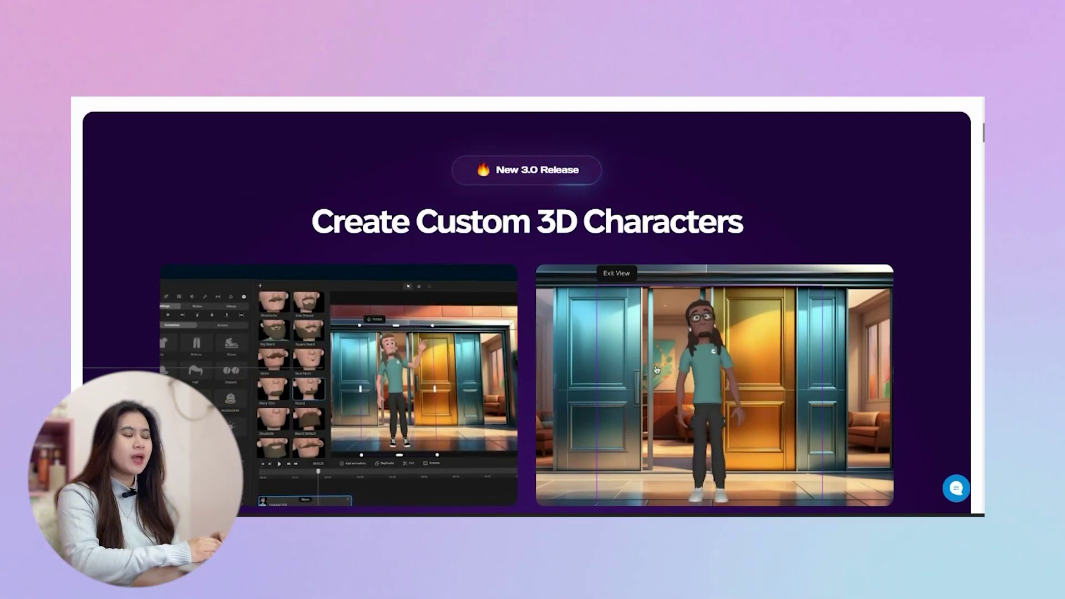
{"action": "scroll", "coordinate": [748, 377], "scroll_direction": "down", "scroll_amount": 2}
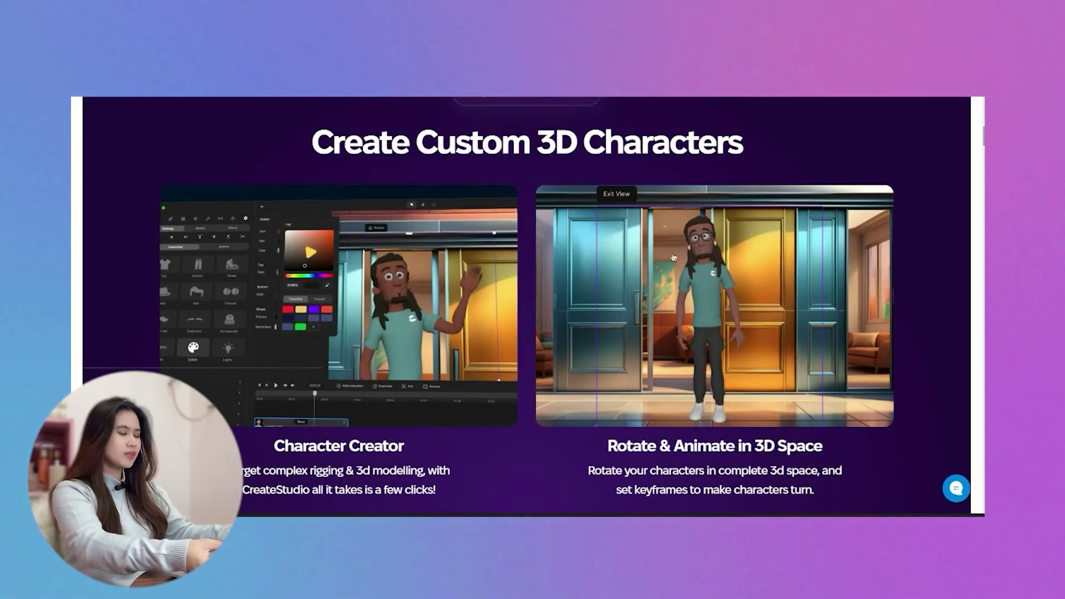
{"action": "scroll", "coordinate": [747, 300], "scroll_direction": "down", "scroll_amount": 8}
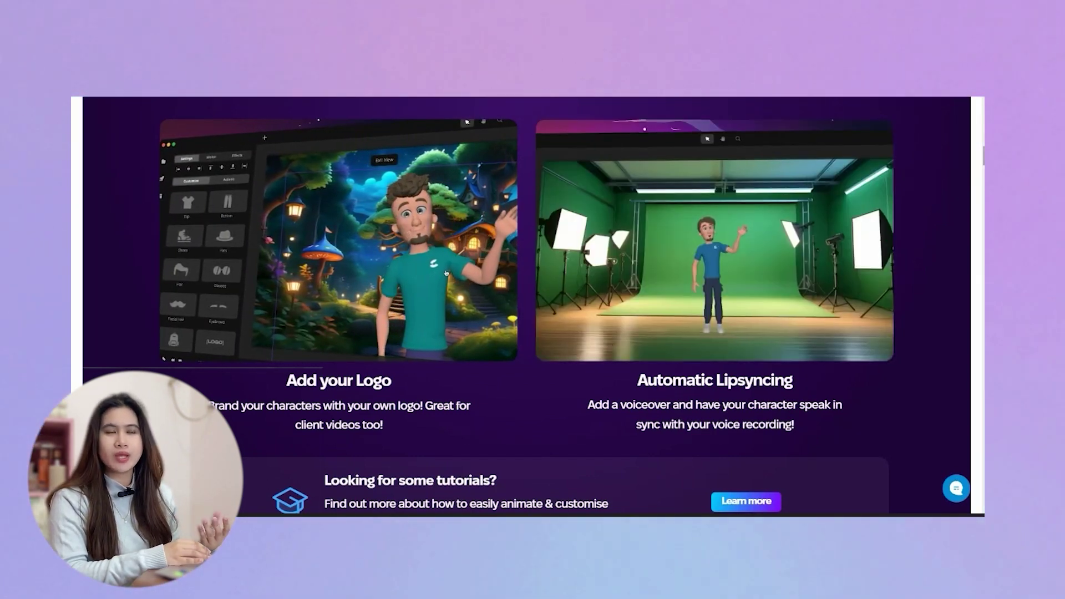
{"action": "scroll", "coordinate": [527, 305], "scroll_direction": "down", "scroll_amount": 10}
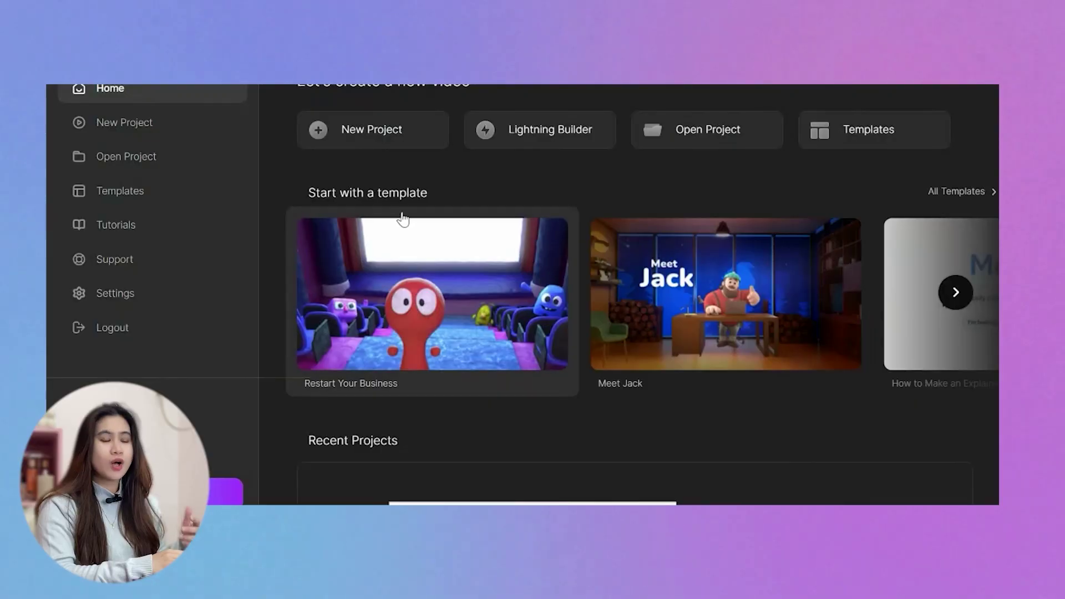
{"action": "left_click", "coordinate": [955, 292]}
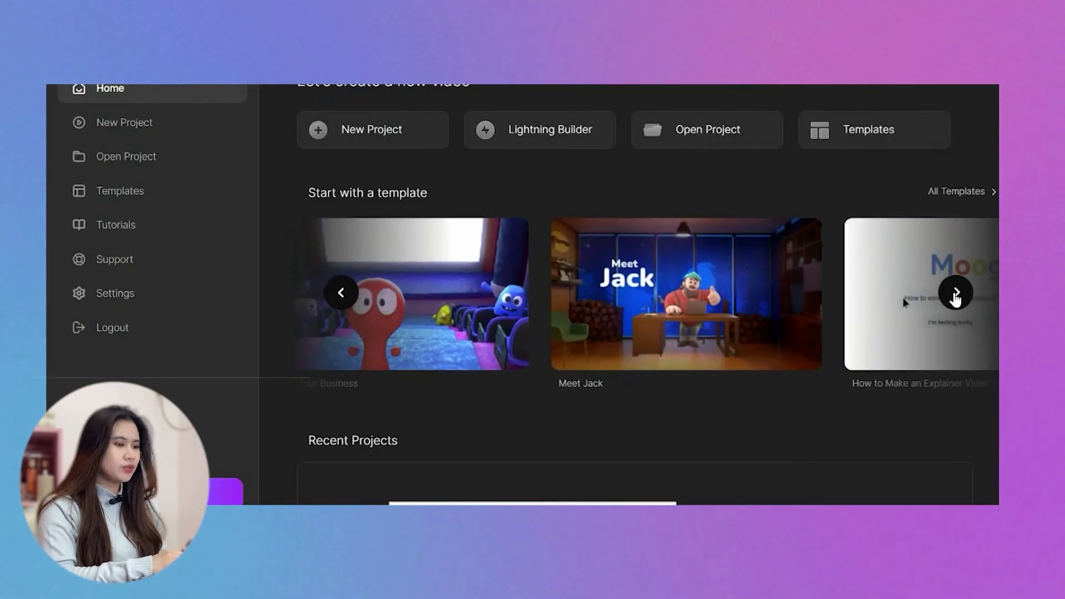
{"action": "left_click", "coordinate": [955, 292]}
{"action": "left_click", "coordinate": [955, 292]}
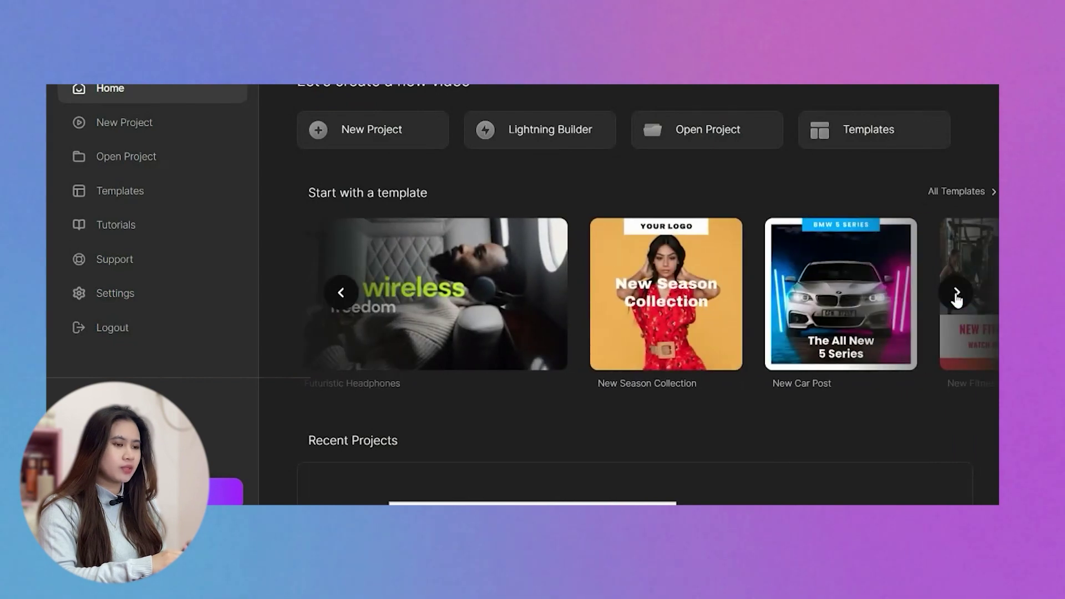
{"action": "left_click", "coordinate": [956, 292]}
{"action": "left_click", "coordinate": [955, 292]}
Page back to the first starter templates and preview the Meet Jack template's details
{"action": "left_click", "coordinate": [340, 293]}
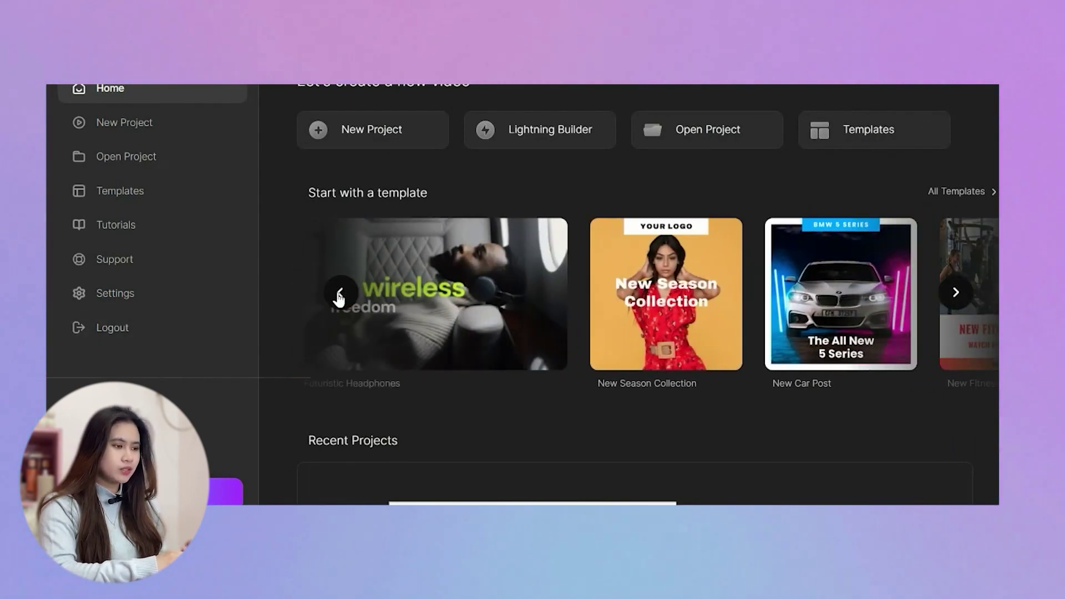
{"action": "left_click", "coordinate": [341, 293]}
{"action": "left_click", "coordinate": [341, 293]}
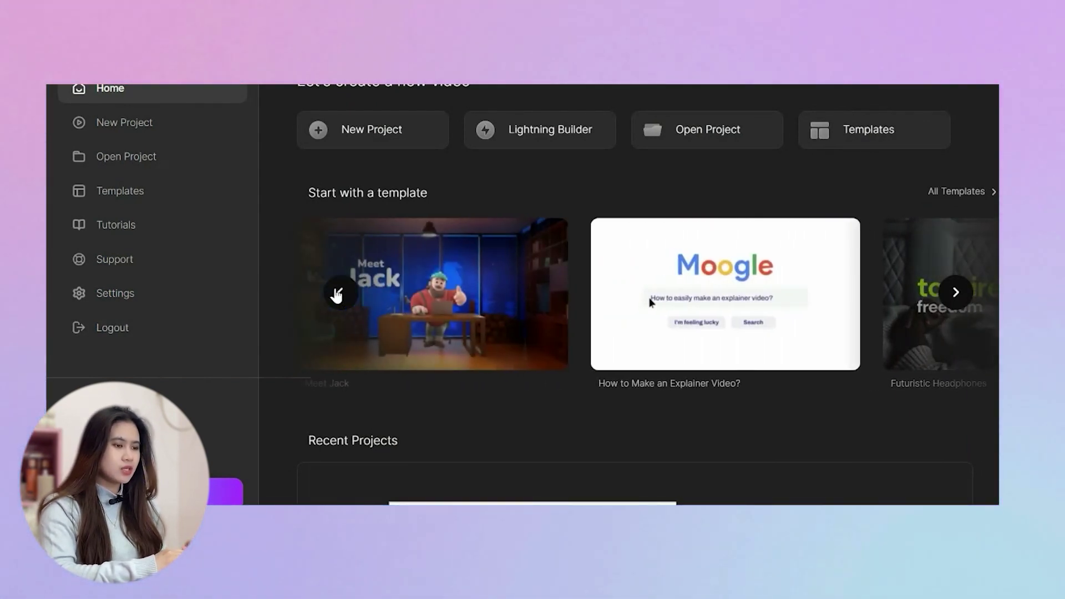
{"action": "left_click", "coordinate": [342, 293]}
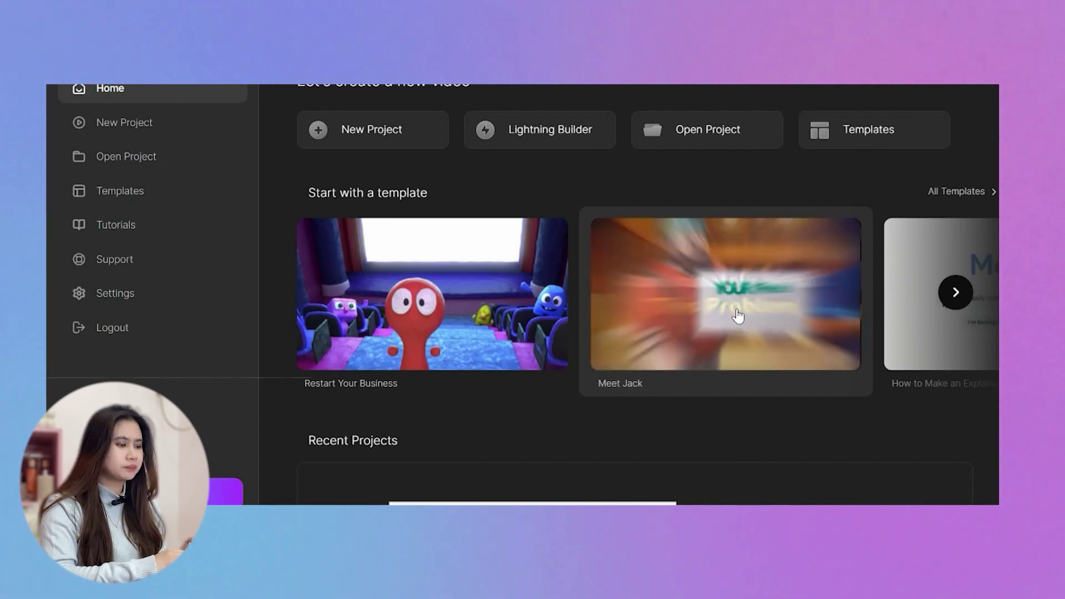
{"action": "left_click", "coordinate": [709, 324]}
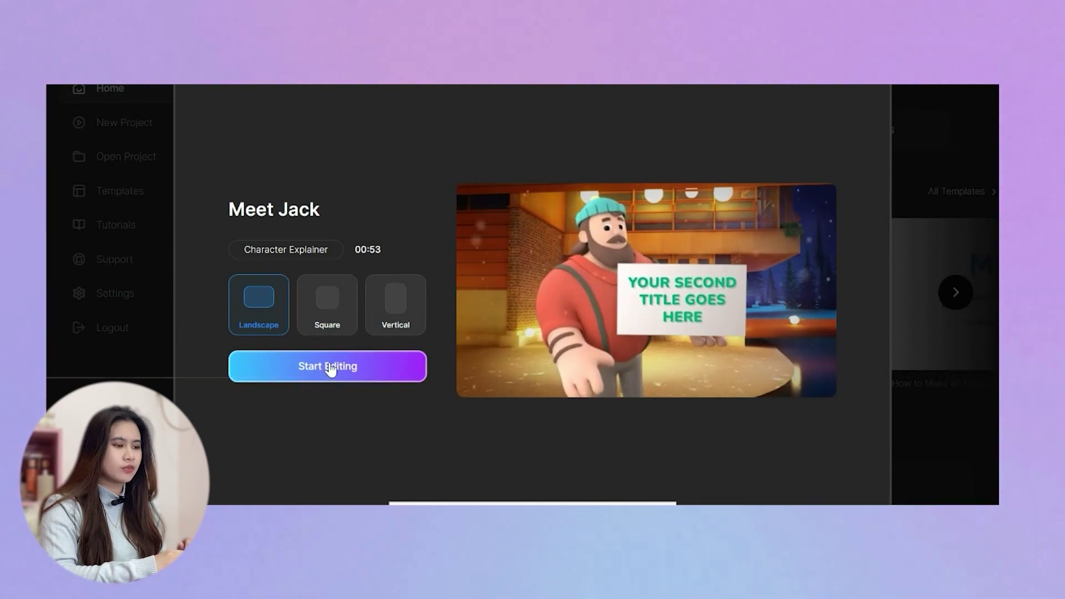
{"action": "left_click", "coordinate": [927, 200]}
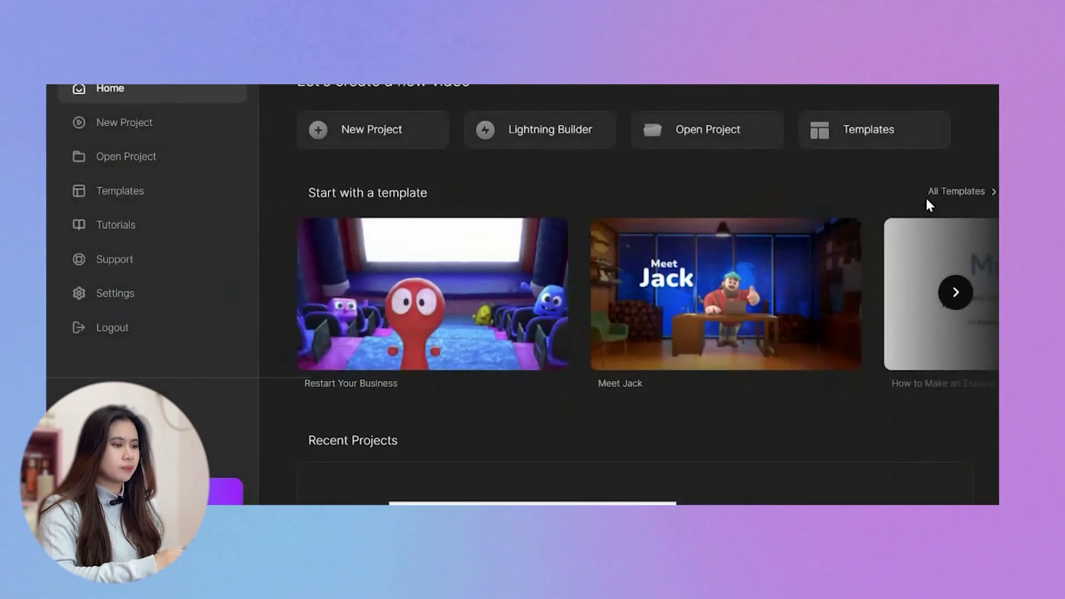
Start a new Lightning Builder video and scroll down to the scene-choosing step
{"action": "left_click", "coordinate": [531, 137]}
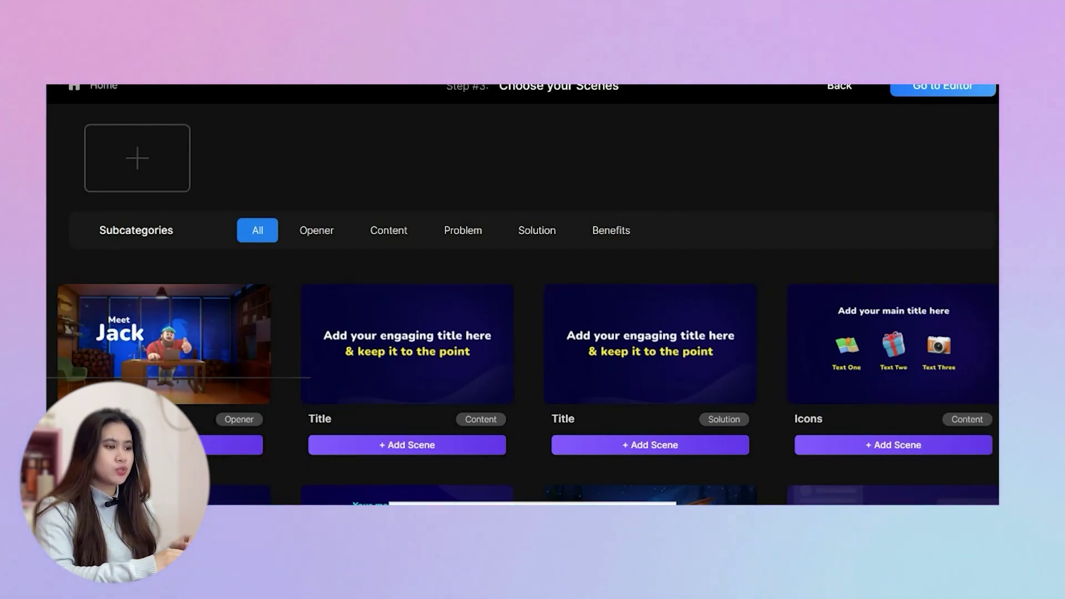
{"action": "scroll", "coordinate": [527, 377], "scroll_direction": "down", "scroll_amount": 5}
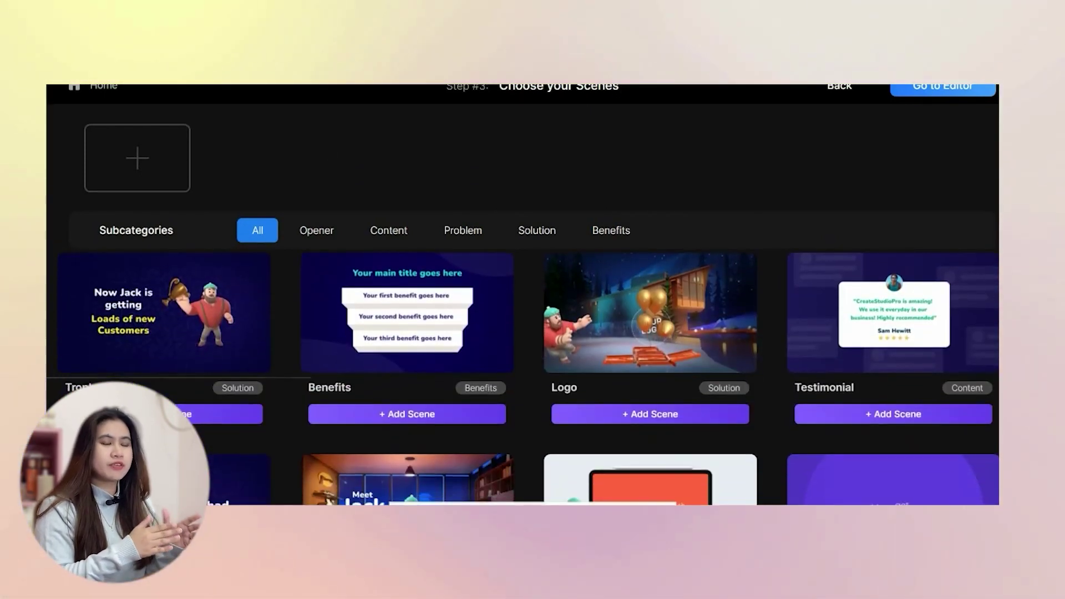
{"action": "scroll", "coordinate": [527, 377], "scroll_direction": "down", "scroll_amount": 5}
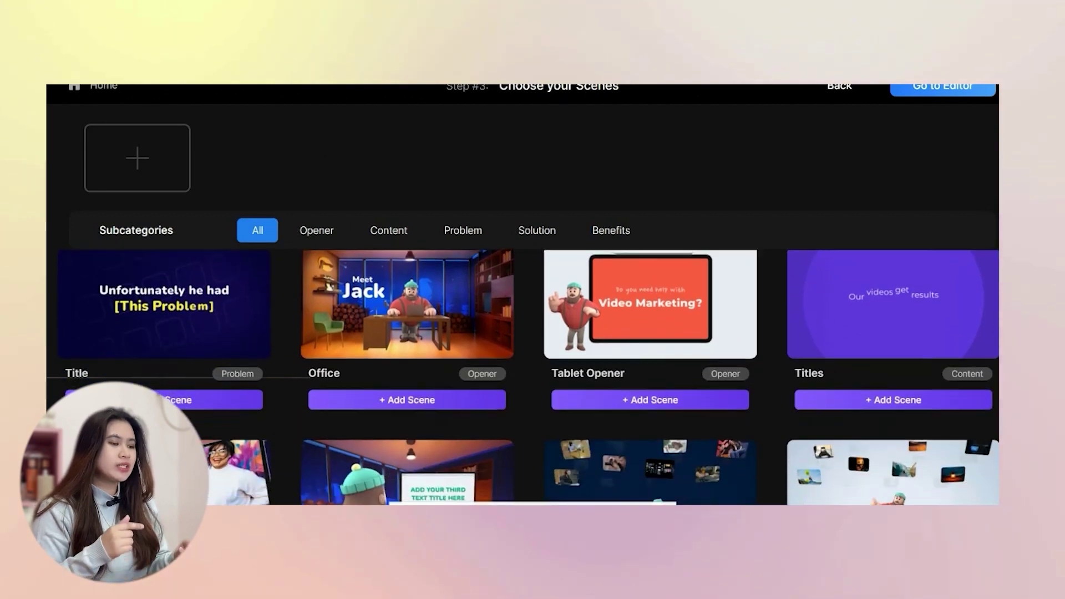
{"action": "scroll", "coordinate": [527, 377], "scroll_direction": "down", "scroll_amount": 4}
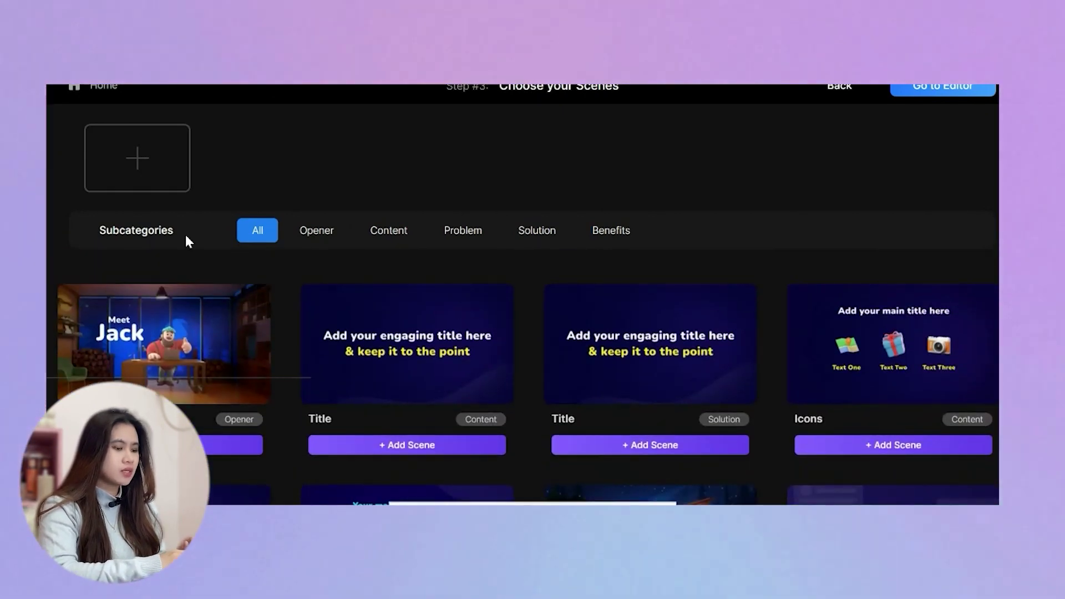
Filter scenes in turn by Opener, Content, Problem, Solution and finally Benefits
{"action": "left_click", "coordinate": [315, 233]}
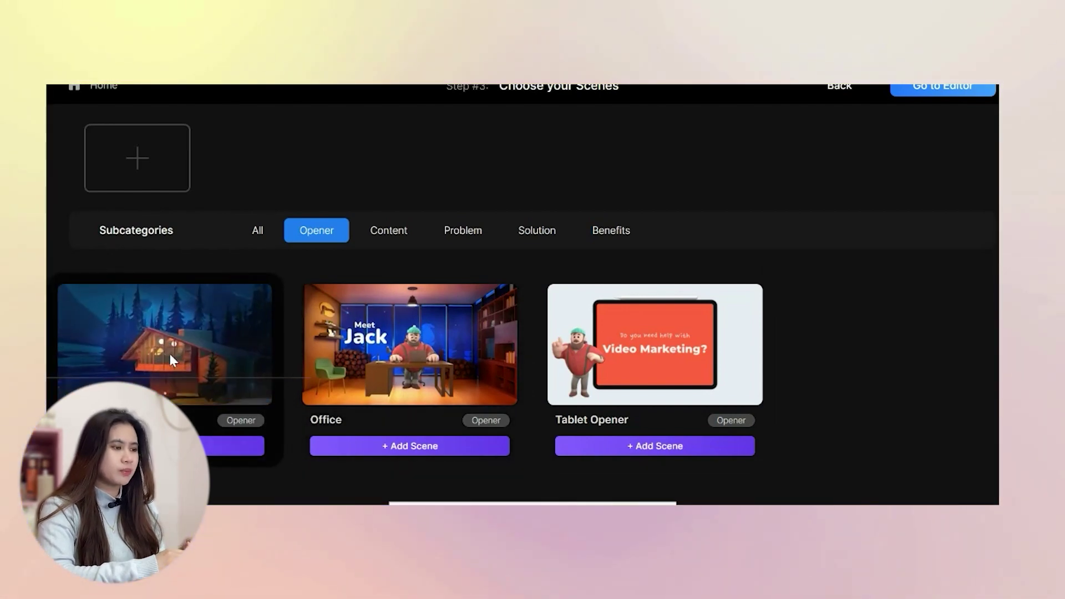
{"action": "left_click", "coordinate": [388, 230]}
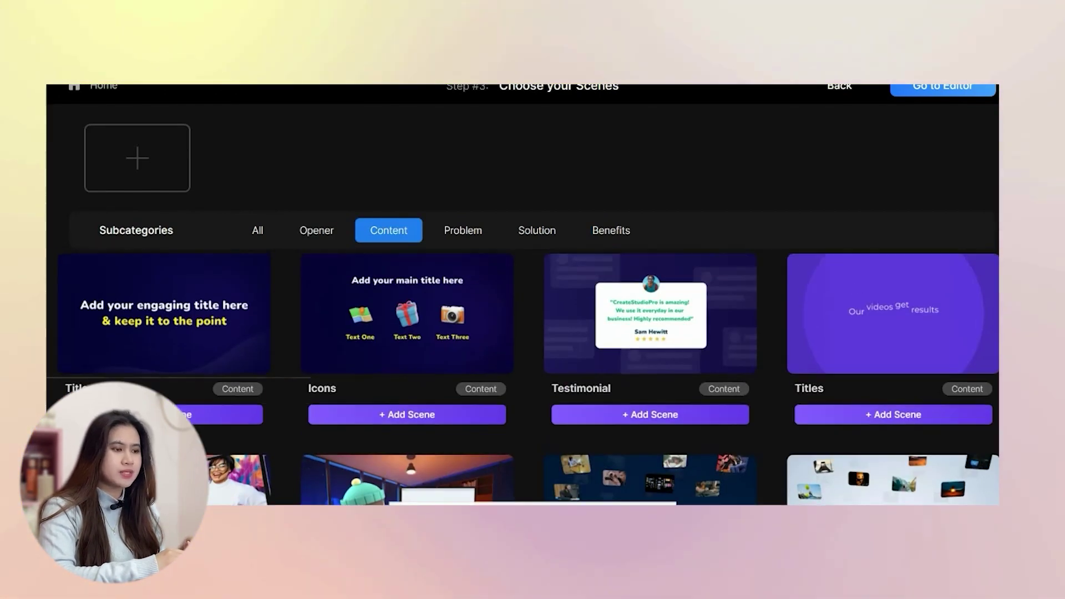
{"action": "left_click", "coordinate": [461, 230]}
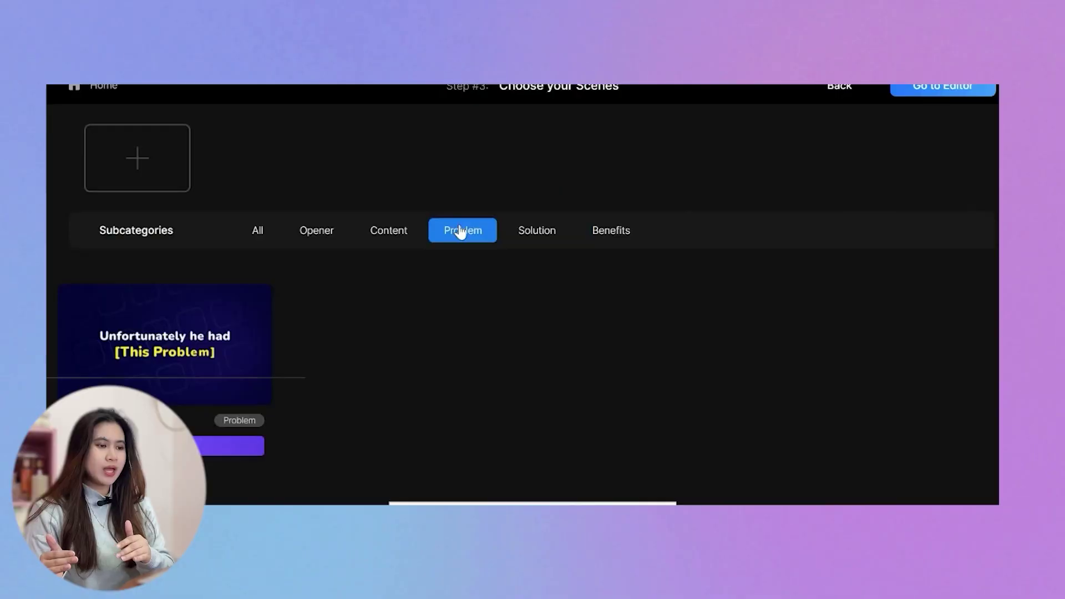
{"action": "left_click", "coordinate": [532, 233]}
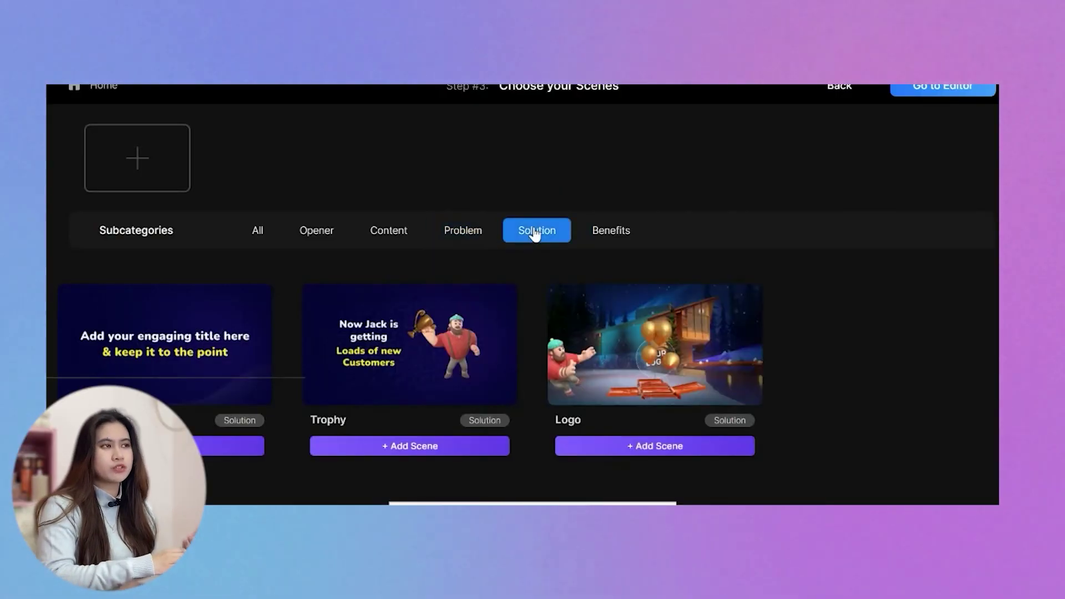
{"action": "left_click", "coordinate": [601, 234]}
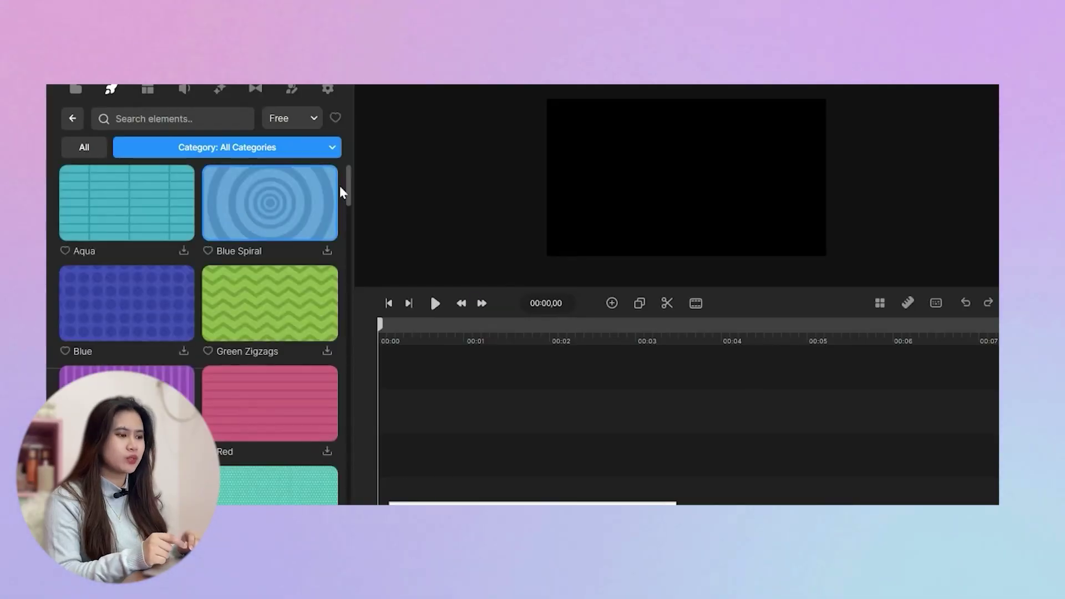
Scroll down the backgrounds list to the Dubai 4 thumbnail and download it
{"action": "left_click_drag", "start_coordinate": [347, 187], "coordinate": [341, 367]}
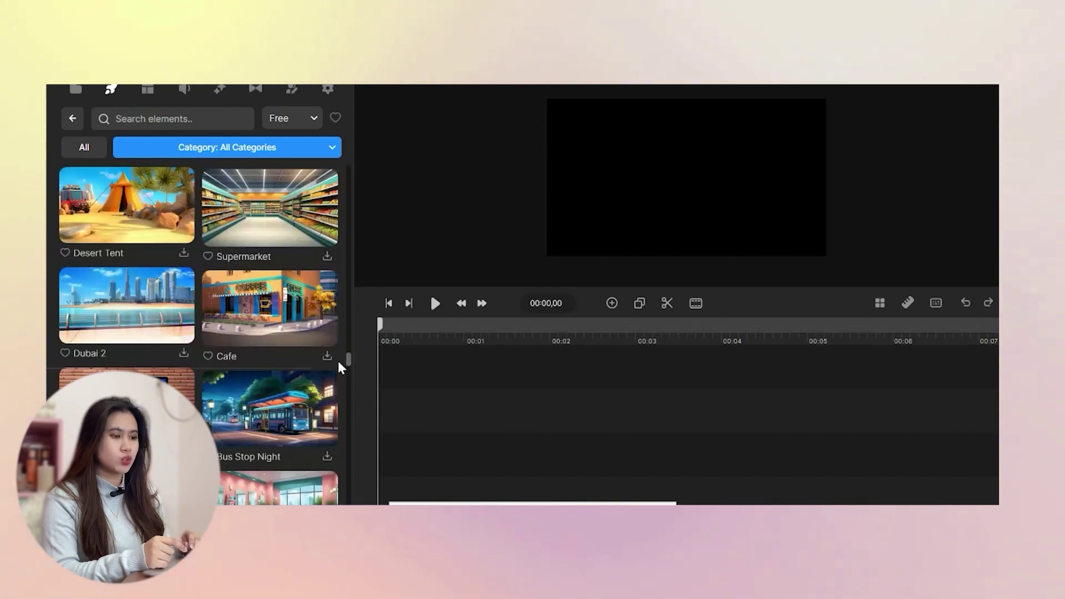
{"action": "scroll", "coordinate": [340, 363], "scroll_direction": "down", "scroll_amount": 2}
{"action": "scroll", "coordinate": [345, 373], "scroll_direction": "down", "scroll_amount": 6}
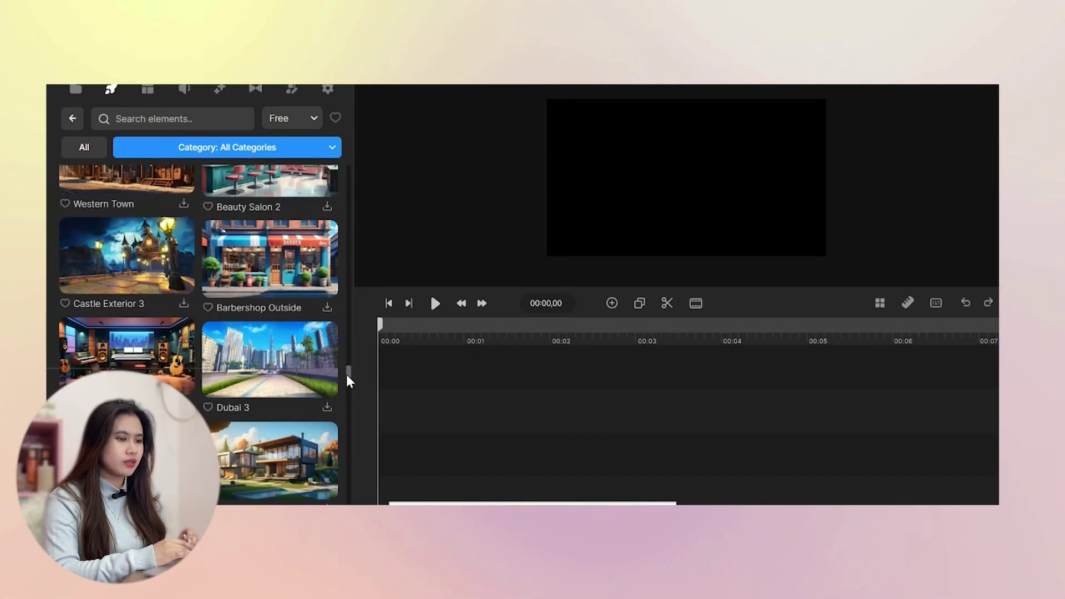
{"action": "scroll", "coordinate": [349, 380], "scroll_direction": "down", "scroll_amount": 2}
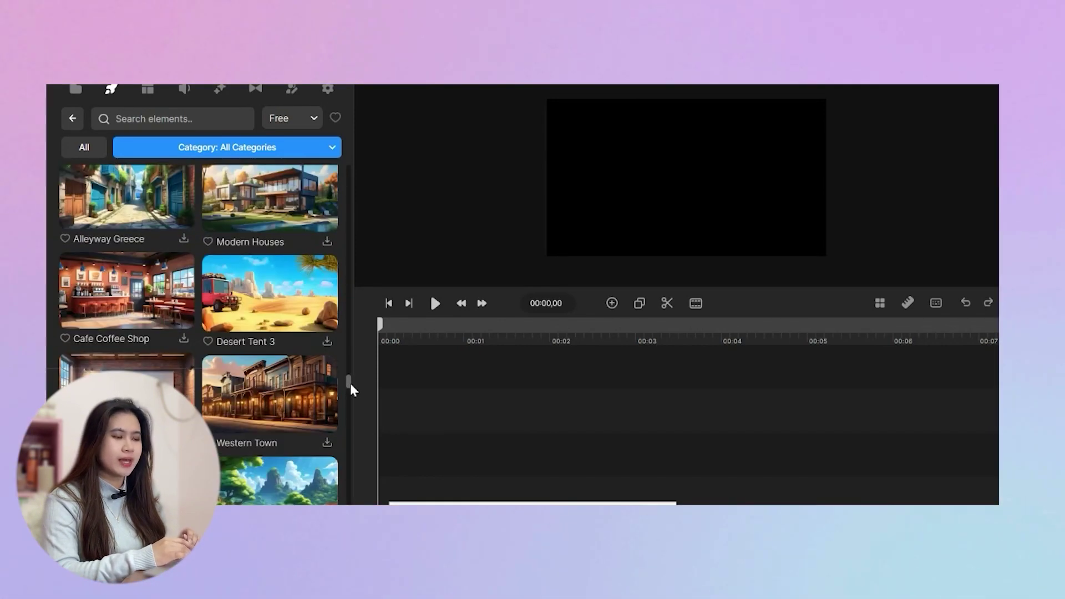
{"action": "mouse_move", "coordinate": [350, 385]}
{"action": "left_mouse_down"}
{"action": "mouse_move", "coordinate": [347, 401]}
{"action": "mouse_move", "coordinate": [347, 392]}
{"action": "left_mouse_up"}
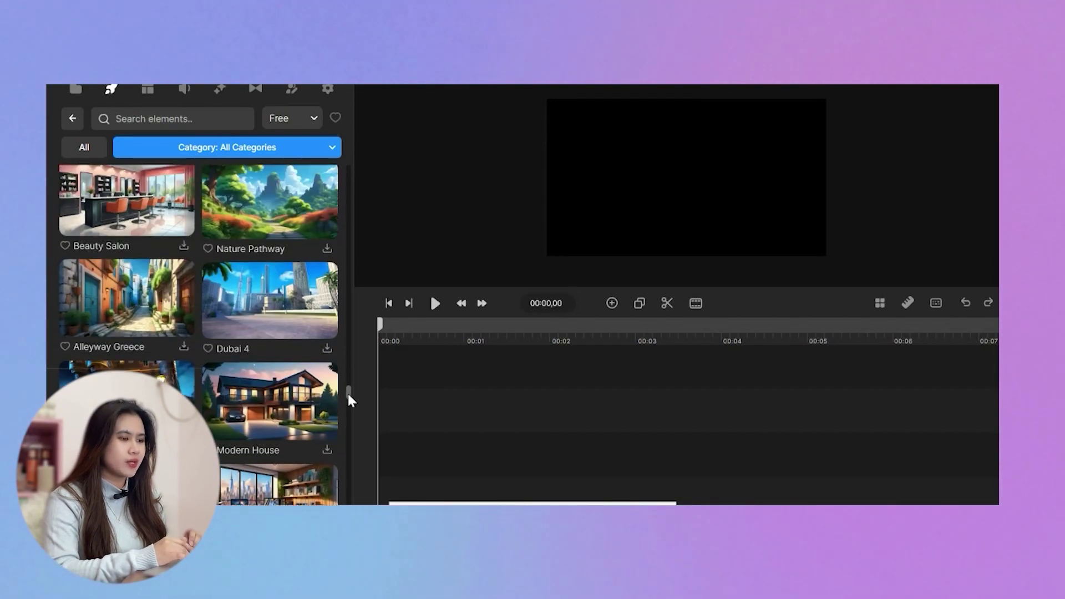
{"action": "left_click", "coordinate": [327, 348]}
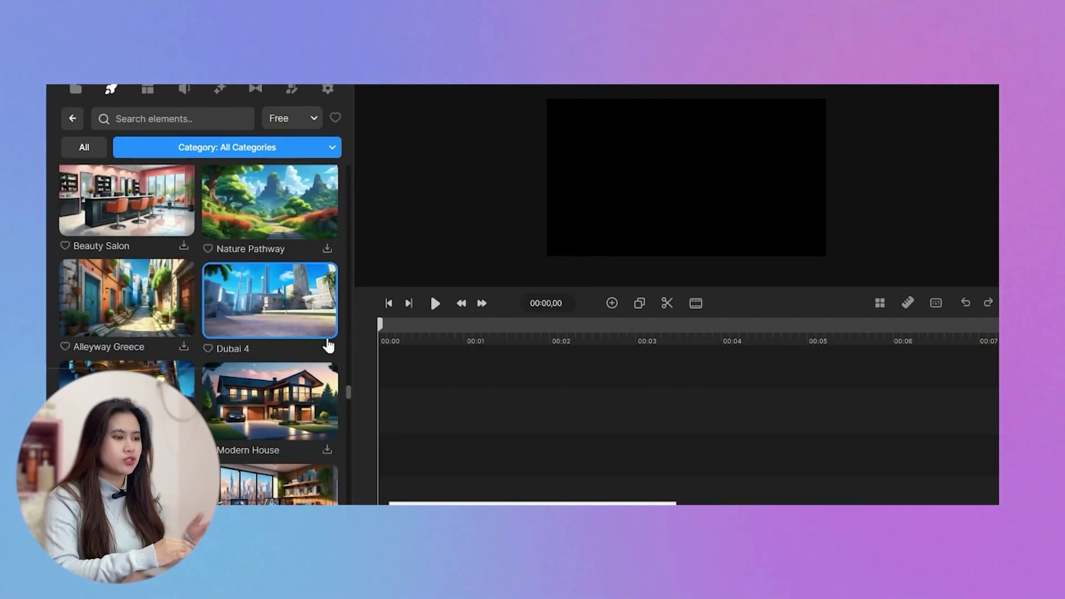
Drop Dubai 4 onto the canvas as the backdrop, then go to the Characters library
{"action": "left_click_drag", "start_coordinate": [324, 331], "coordinate": [671, 175]}
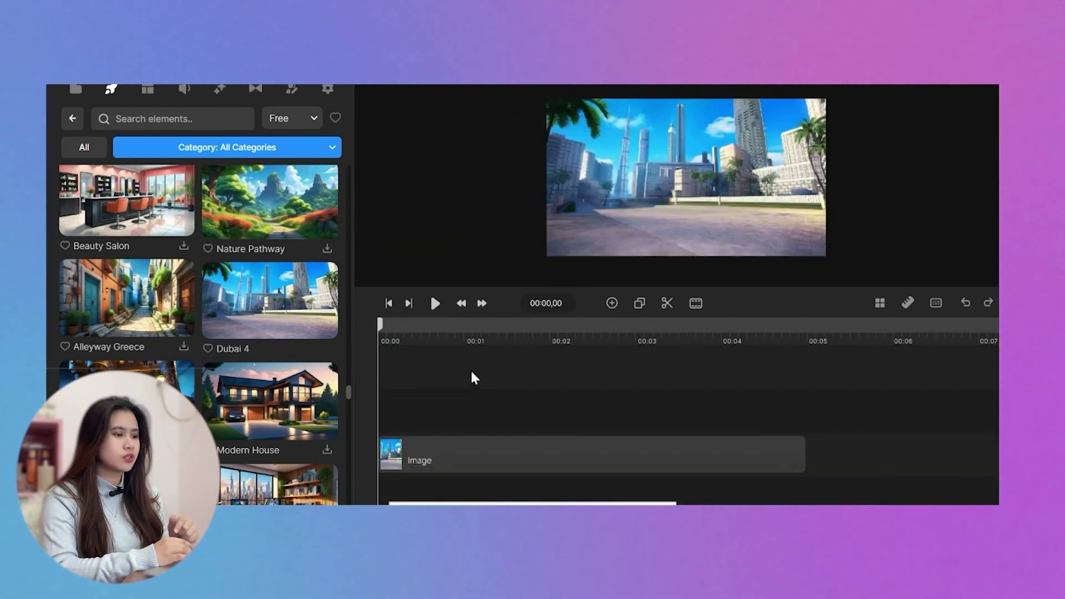
{"action": "left_click", "coordinate": [70, 121]}
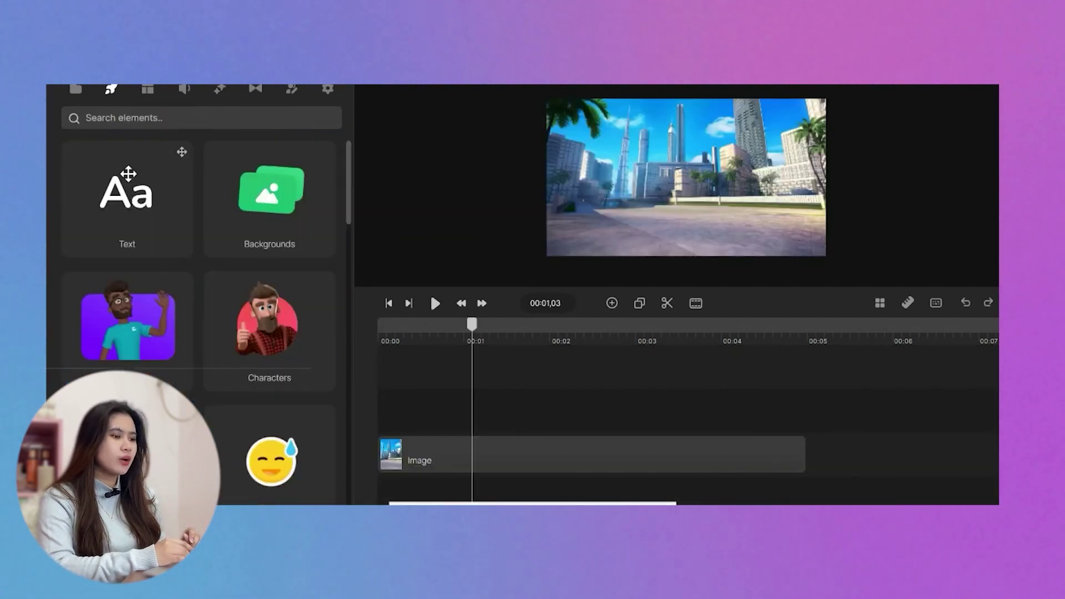
{"action": "left_click", "coordinate": [271, 353]}
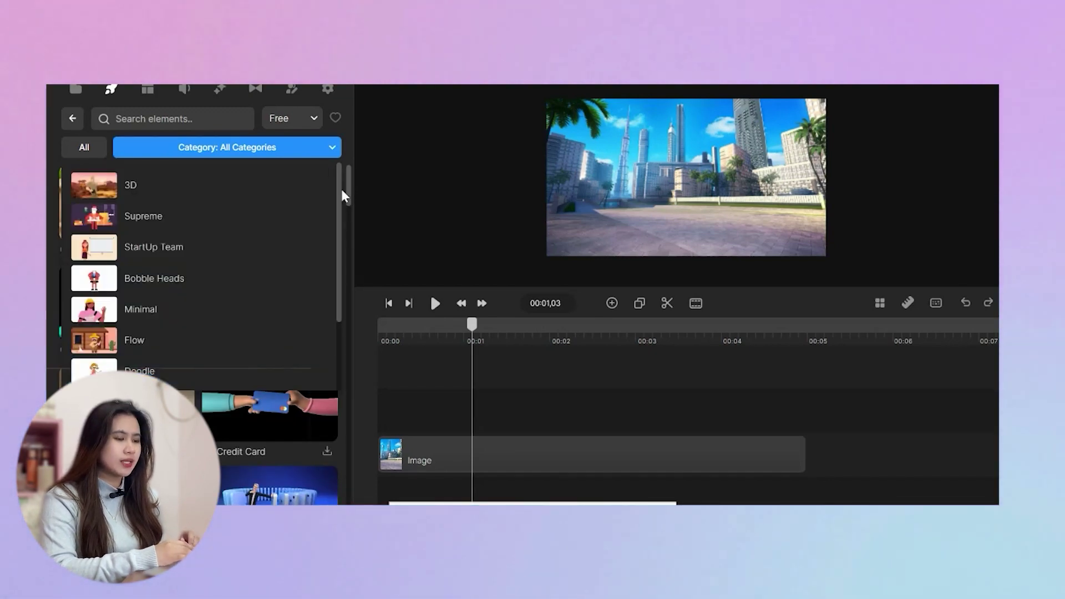
{"action": "scroll", "coordinate": [340, 245], "scroll_direction": "down", "scroll_amount": 1}
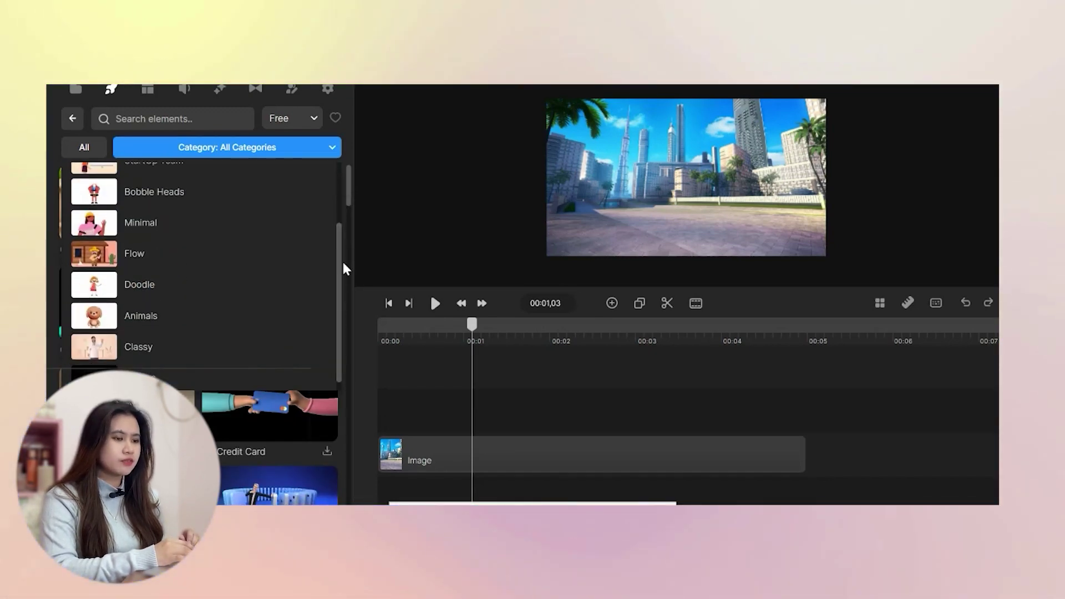
Filter the element library to 3D and scroll down to the Omar thumbnail
{"action": "left_click_drag", "start_coordinate": [340, 278], "coordinate": [346, 201]}
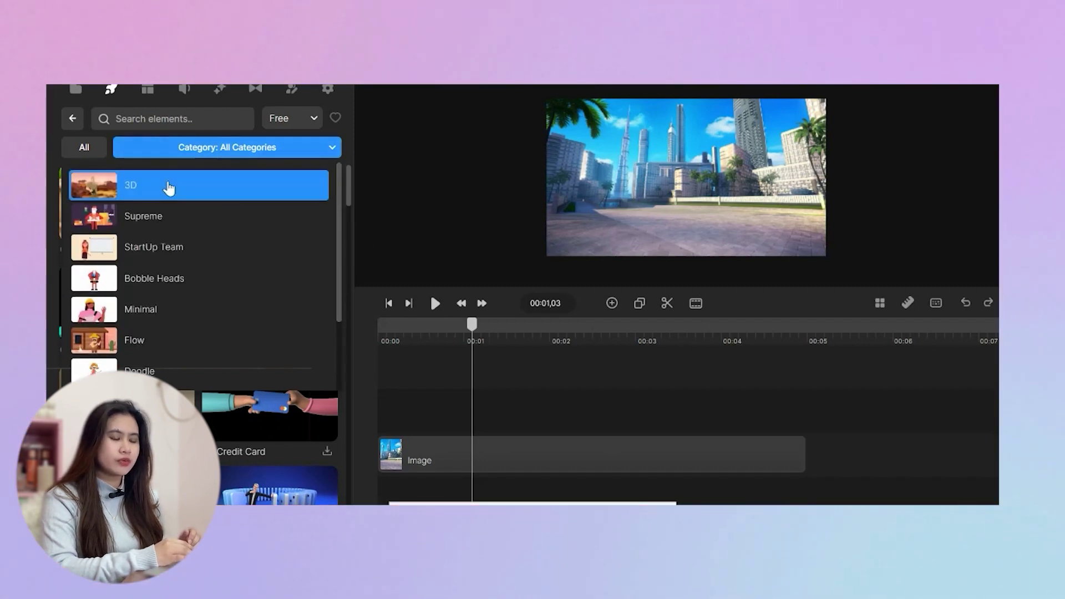
{"action": "left_click", "coordinate": [149, 191]}
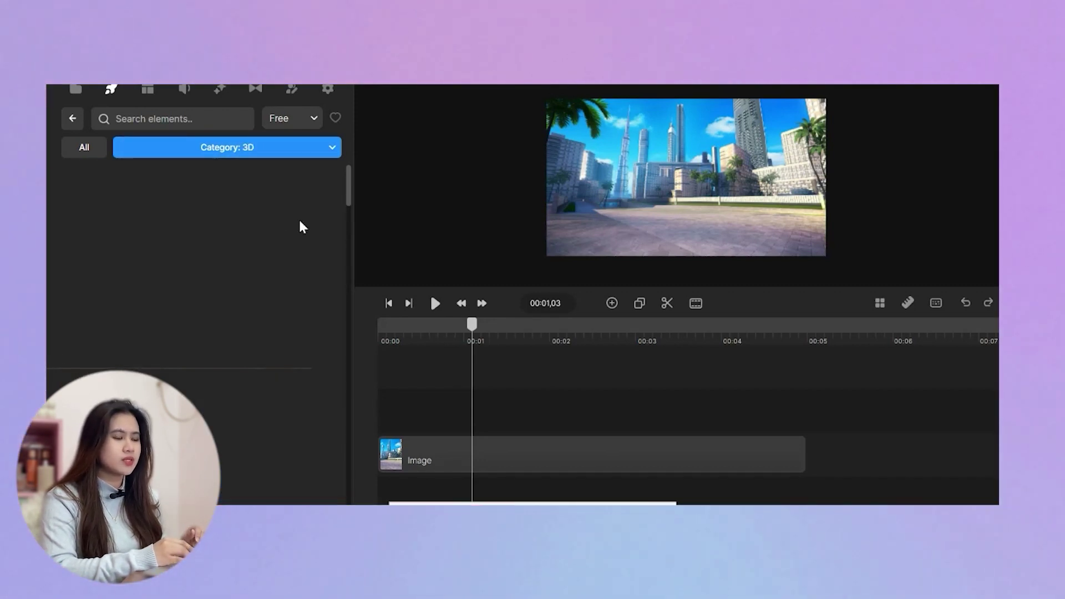
{"action": "left_click_drag", "start_coordinate": [348, 174], "coordinate": [349, 180]}
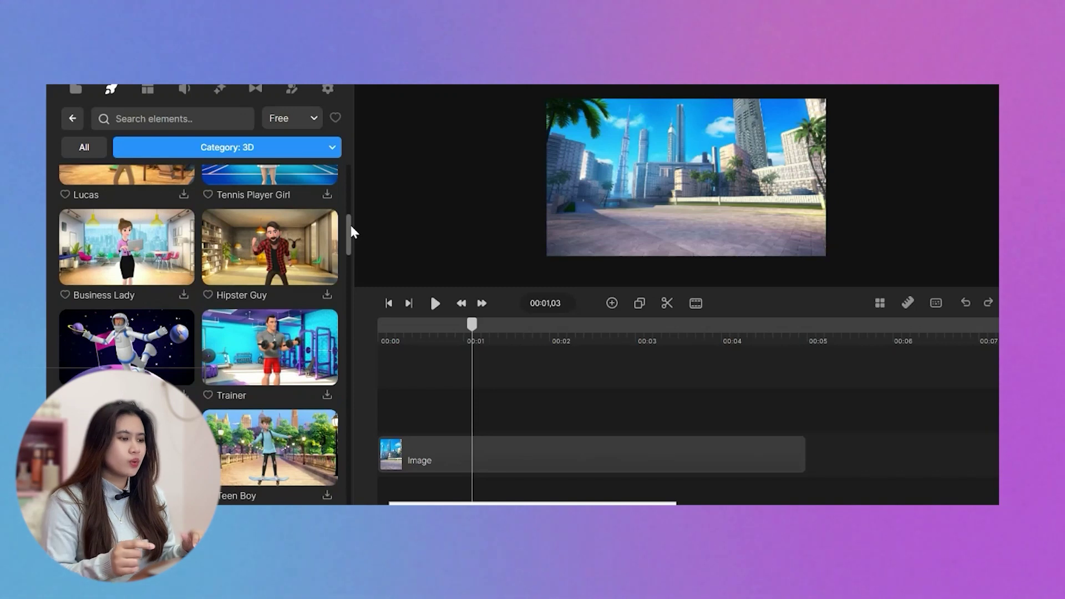
{"action": "left_click_drag", "start_coordinate": [351, 226], "coordinate": [349, 475]}
{"action": "mouse_move", "coordinate": [273, 304]}
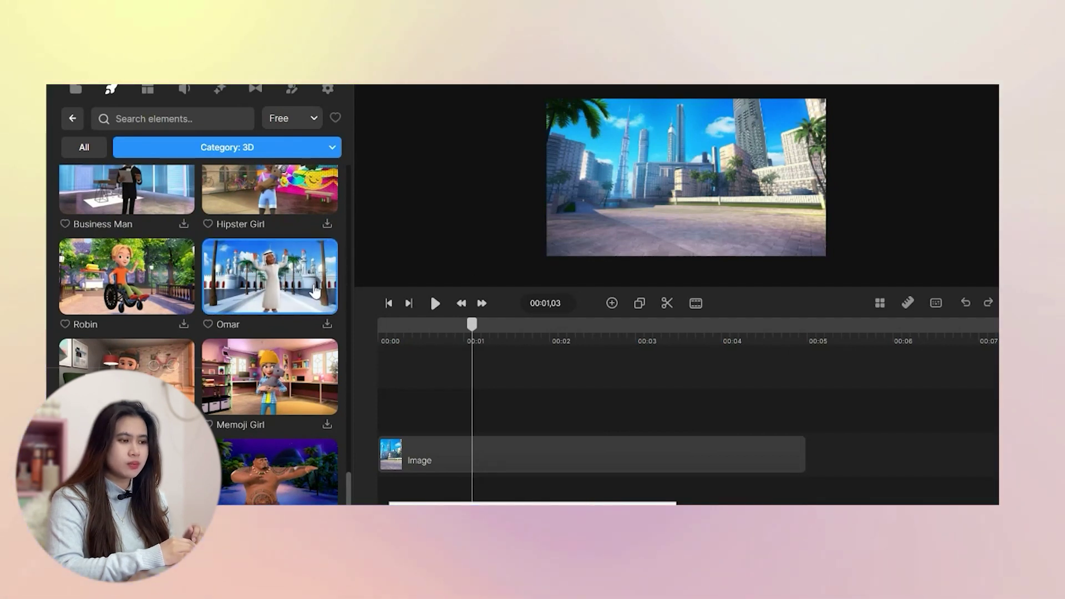
Download Omar, place him on the timeline at 00:00, and enlarge him in the preview
{"action": "left_click", "coordinate": [328, 324]}
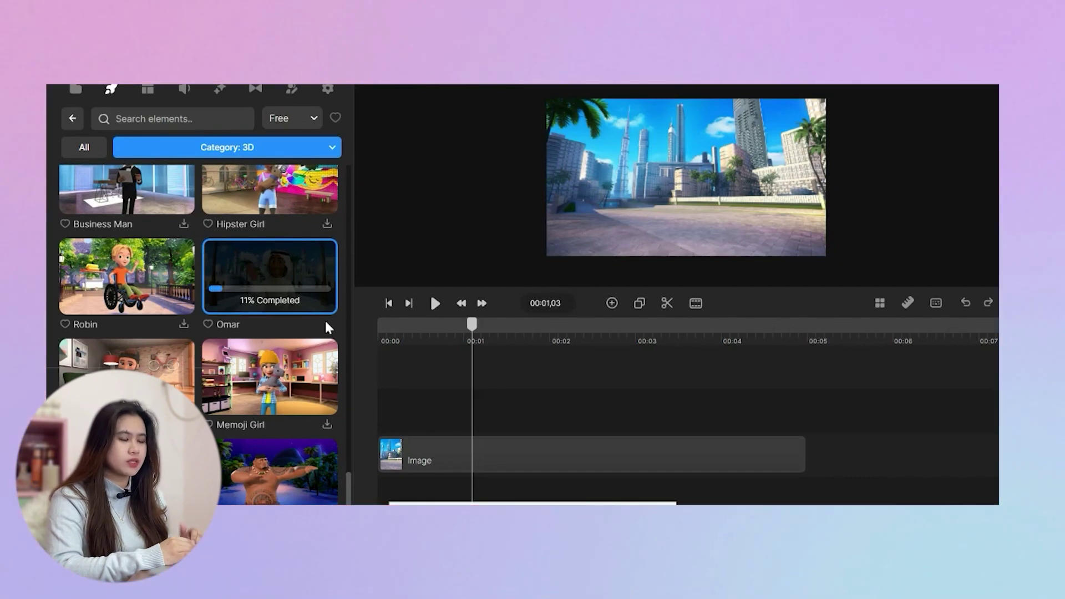
{"action": "scroll", "coordinate": [260, 350], "scroll_direction": "up", "scroll_amount": 1}
{"action": "left_click_drag", "start_coordinate": [275, 348], "coordinate": [436, 334]}
{"action": "left_click", "coordinate": [436, 334]}
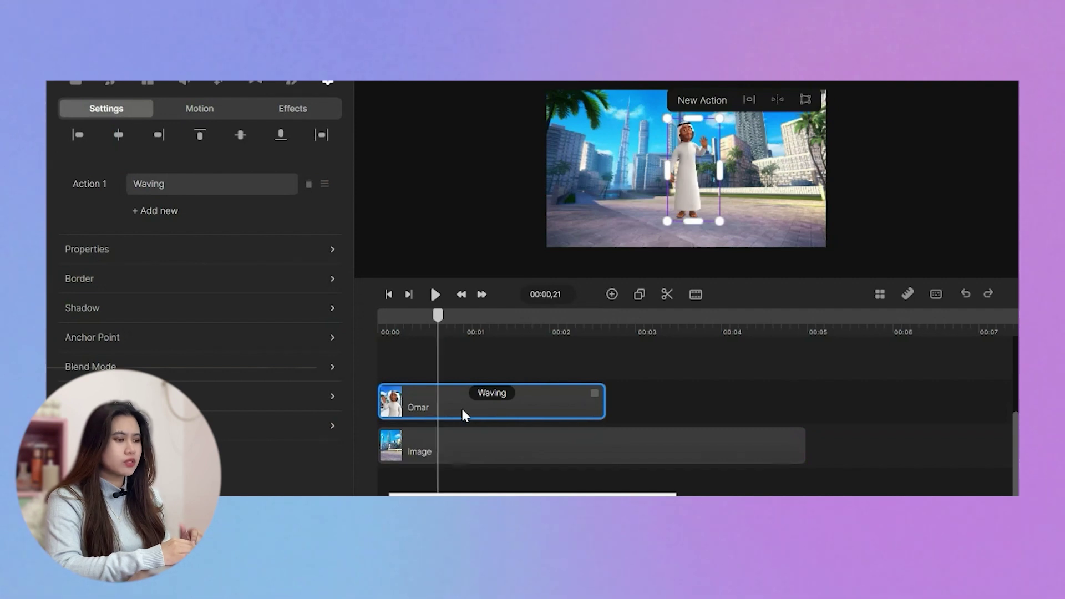
{"action": "mouse_move", "coordinate": [719, 221]}
{"action": "left_mouse_down"}
{"action": "mouse_move", "coordinate": [741, 255]}
{"action": "mouse_move", "coordinate": [723, 232]}
{"action": "mouse_move", "coordinate": [729, 239]}
{"action": "left_mouse_up"}
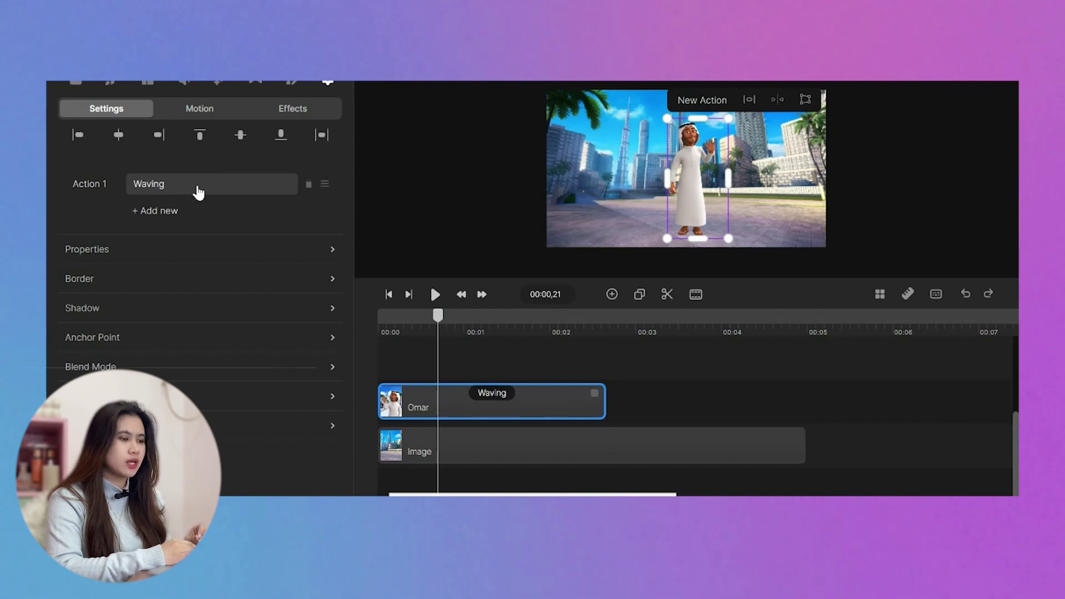
Try Omar's back-turned idle, point and wave animations from the Action 1 list
{"action": "left_click", "coordinate": [199, 193]}
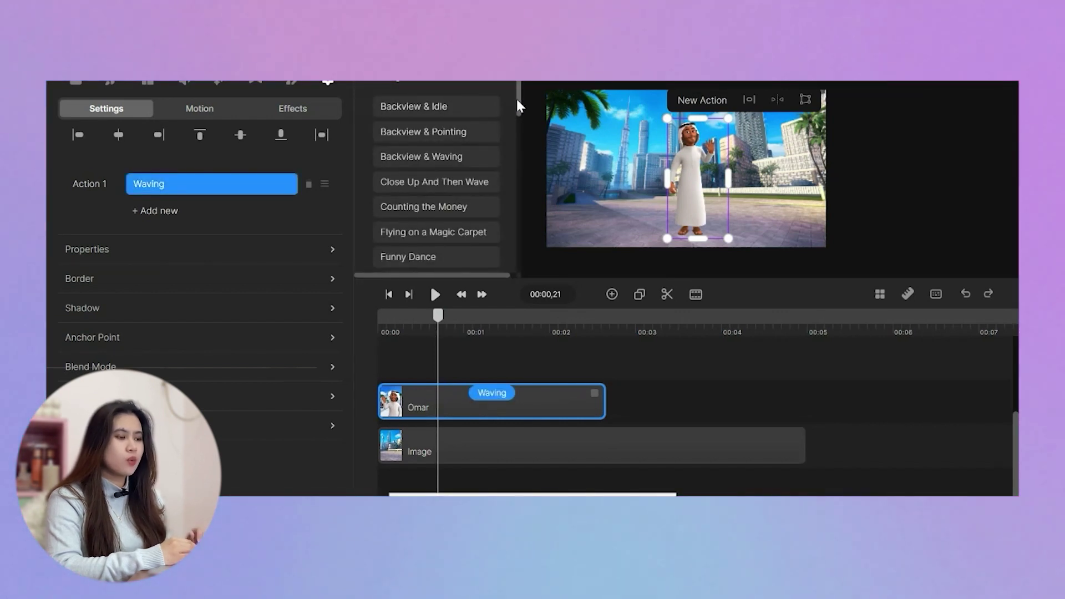
{"action": "left_click", "coordinate": [414, 111]}
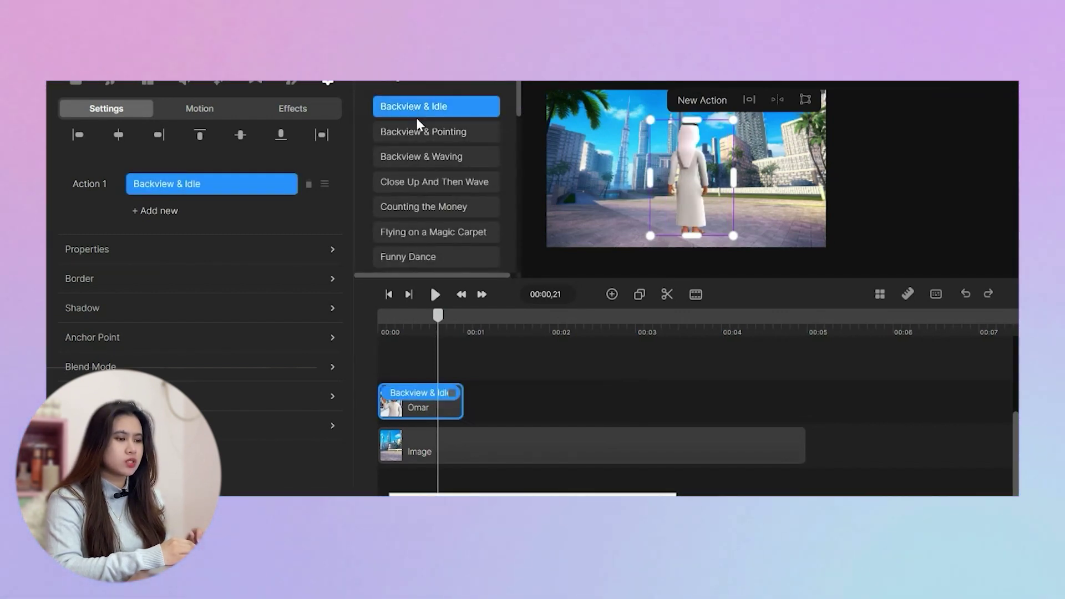
{"action": "left_click", "coordinate": [427, 134]}
{"action": "left_click", "coordinate": [441, 158]}
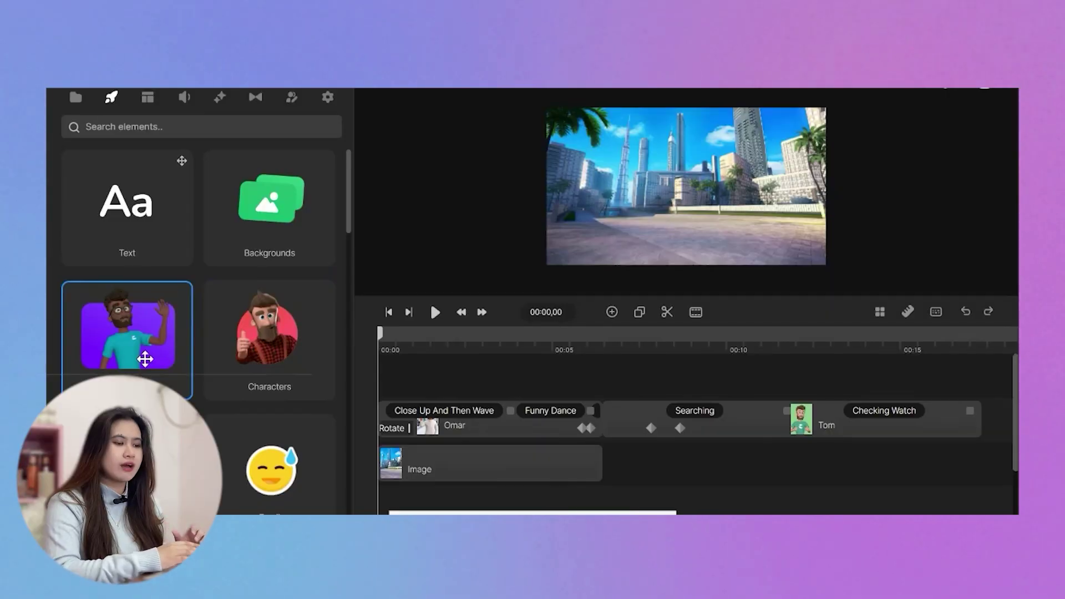
Show the Characters library listing Lenka, Tom, Danny and Bella
{"action": "left_click", "coordinate": [144, 348]}
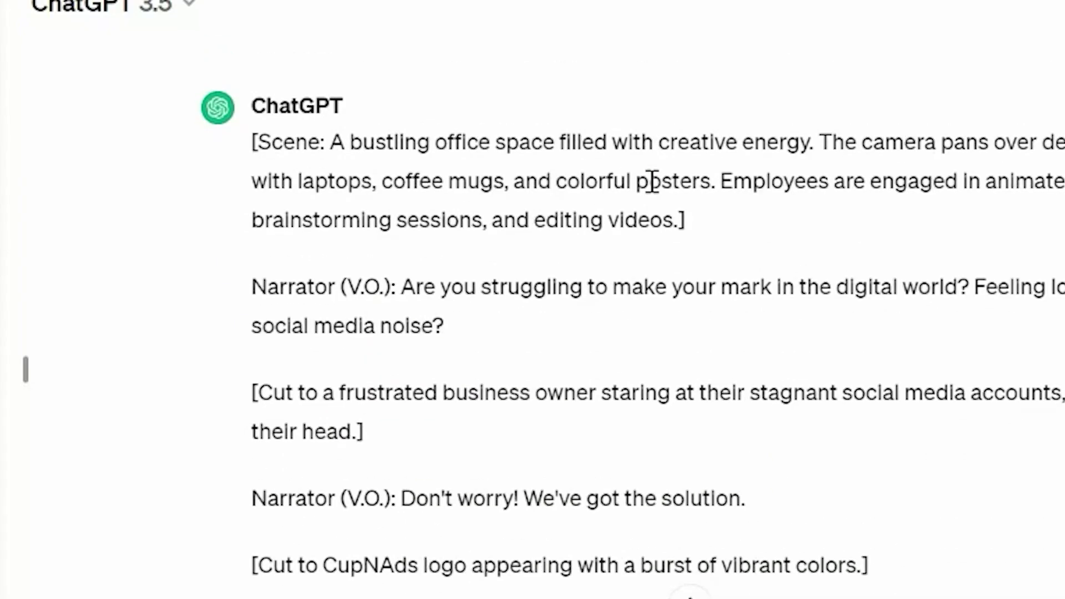
Scroll to the start of the CupNAds ad script and select its opening [Scene: …] paragraph
{"action": "scroll", "coordinate": [652, 181], "scroll_direction": "up", "scroll_amount": 1}
{"action": "scroll", "coordinate": [652, 181], "scroll_direction": "down", "scroll_amount": 2}
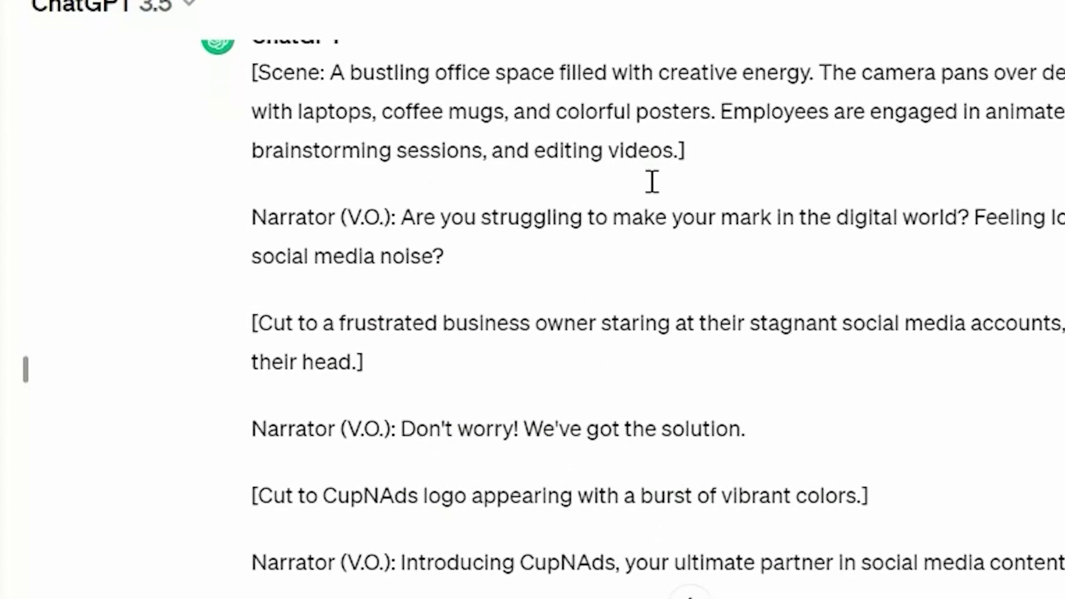
{"action": "scroll", "coordinate": [653, 181], "scroll_direction": "up", "scroll_amount": 1}
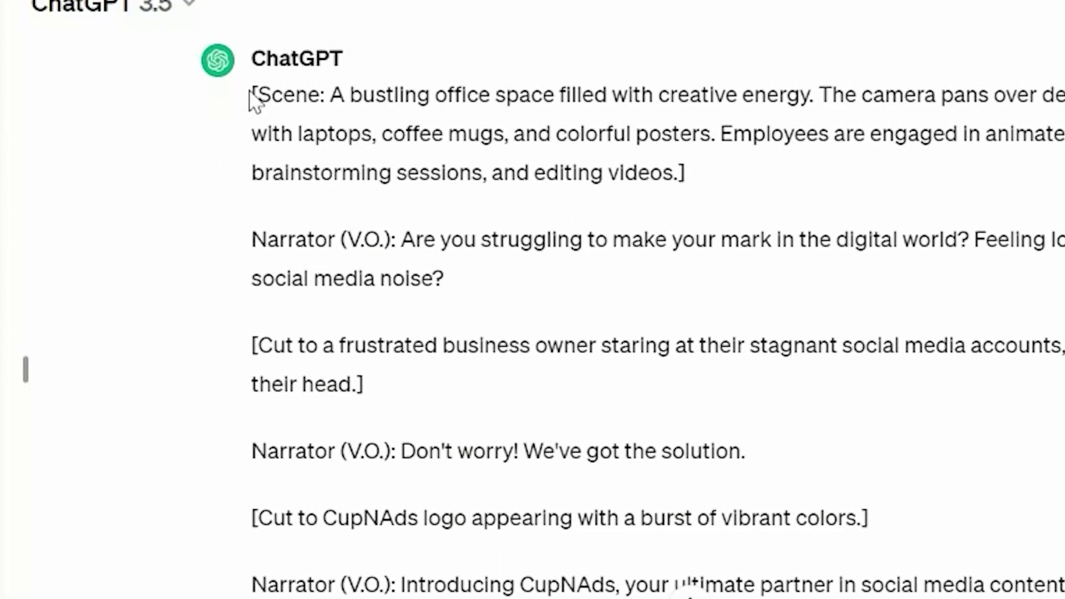
{"action": "left_click_drag", "start_coordinate": [251, 94], "coordinate": [786, 191]}
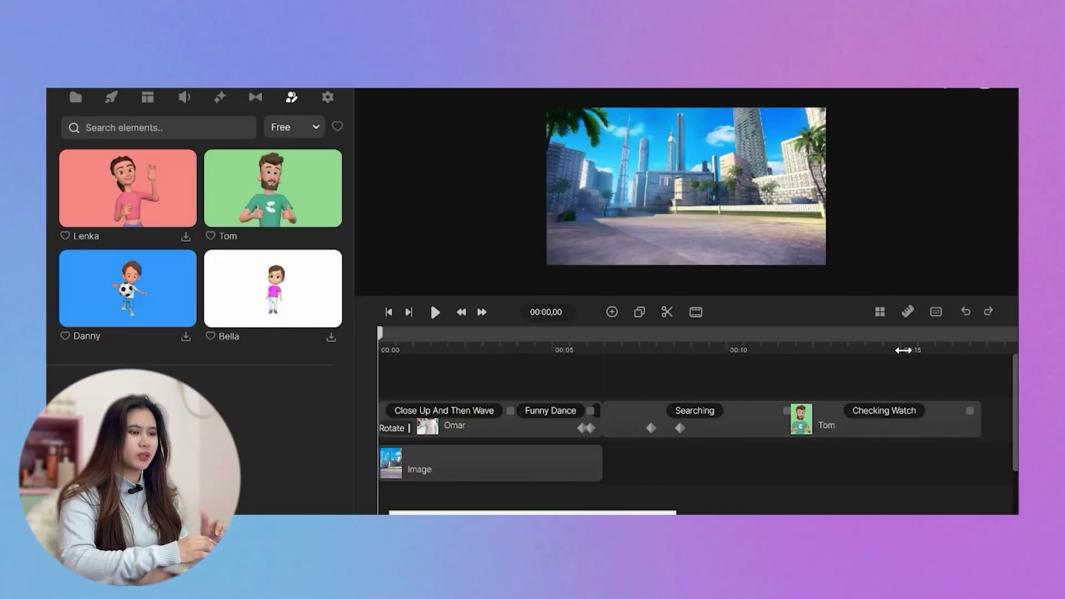
Set the playhead near 00:15, download Lenka, and drag her into the preview as an Idle clip
{"action": "left_click", "coordinate": [913, 350]}
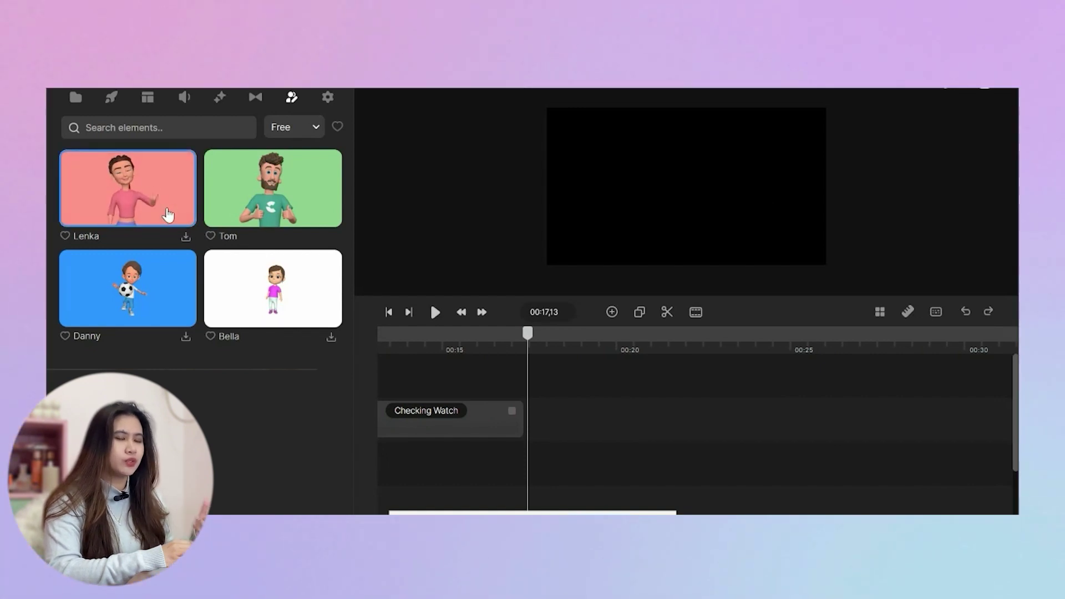
{"action": "left_click", "coordinate": [187, 239]}
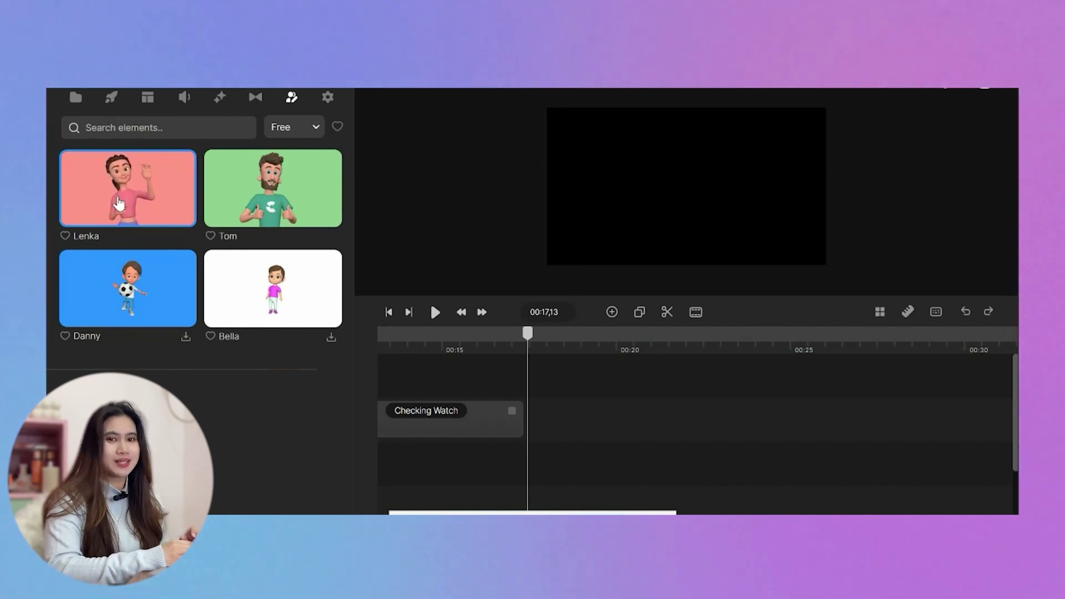
{"action": "left_click_drag", "start_coordinate": [119, 203], "coordinate": [652, 216]}
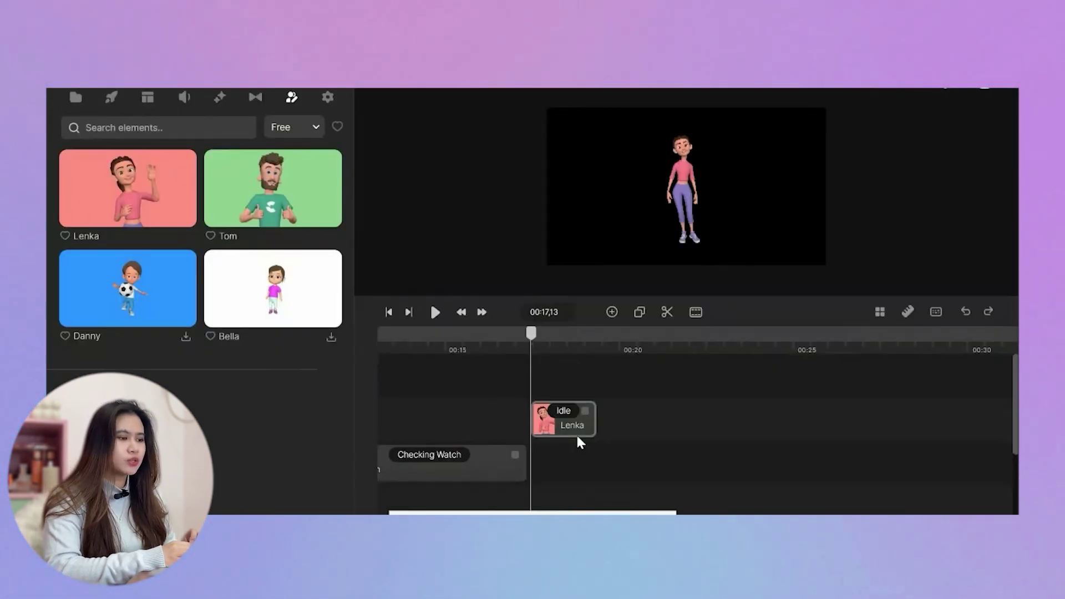
Move Lenka's Idle clip earlier to follow Funny Dance and bring her into the preview
{"action": "left_click_drag", "start_coordinate": [571, 426], "coordinate": [398, 422]}
{"action": "left_click", "coordinate": [406, 347]}
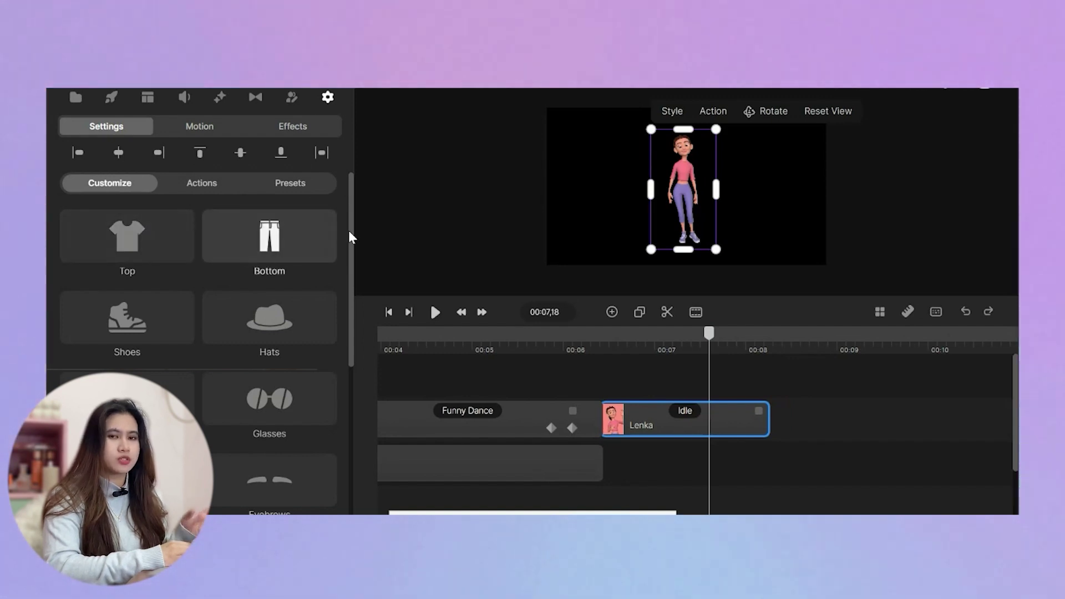
{"action": "scroll", "coordinate": [349, 225], "scroll_direction": "down", "scroll_amount": 2}
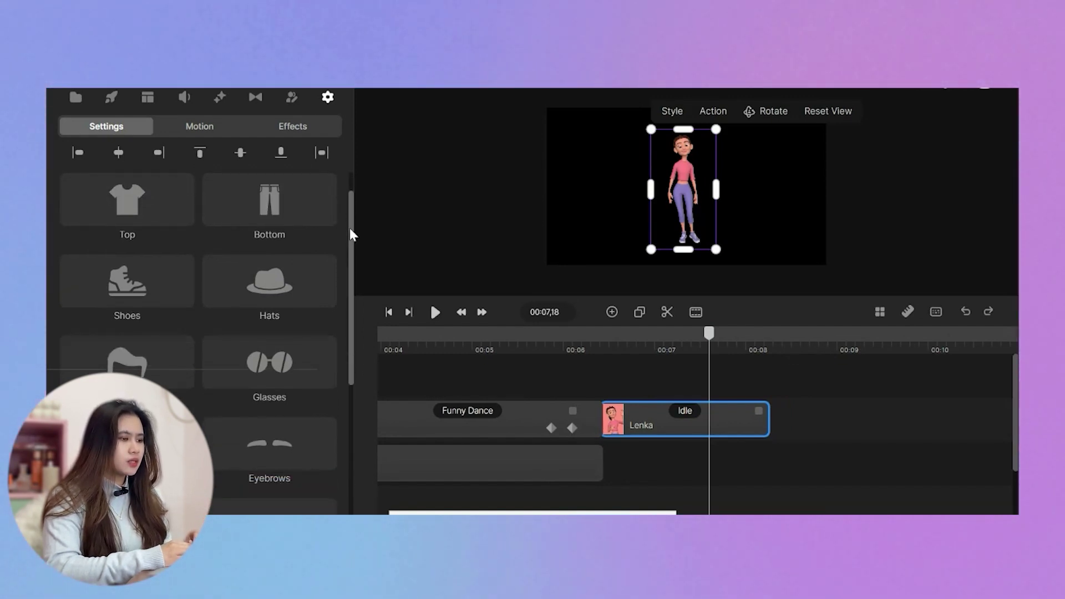
{"action": "scroll", "coordinate": [349, 233], "scroll_direction": "down", "scroll_amount": 1}
{"action": "scroll", "coordinate": [345, 249], "scroll_direction": "up", "scroll_amount": 3}
Try the Biker Jacket and Crop Top on Lenka, then settle on the yellow Hoodie
{"action": "left_click", "coordinate": [155, 240]}
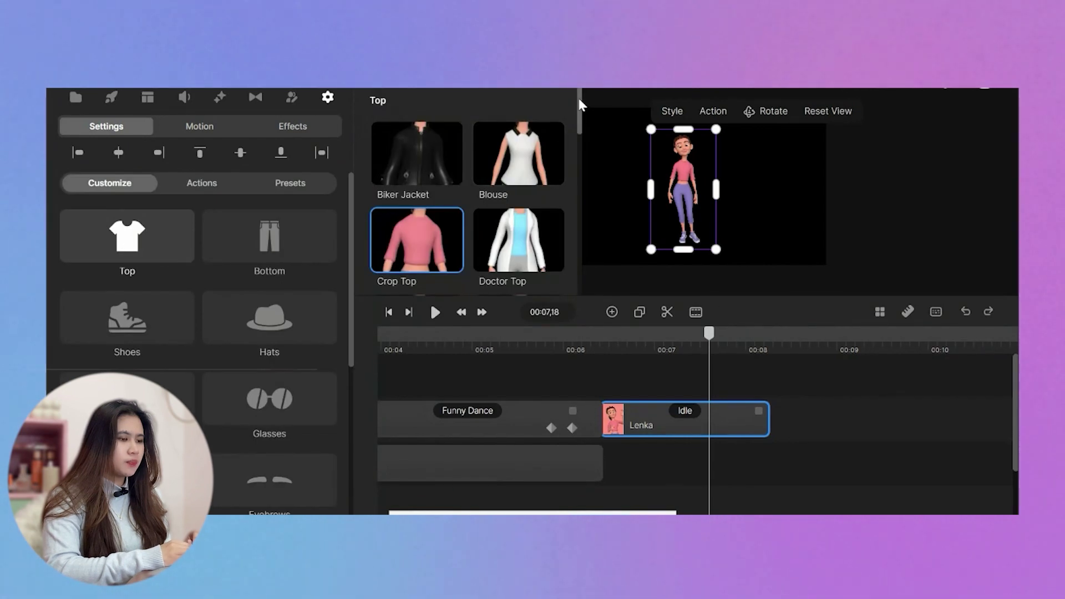
{"action": "left_click_drag", "start_coordinate": [578, 98], "coordinate": [582, 214]}
{"action": "left_click", "coordinate": [394, 161]}
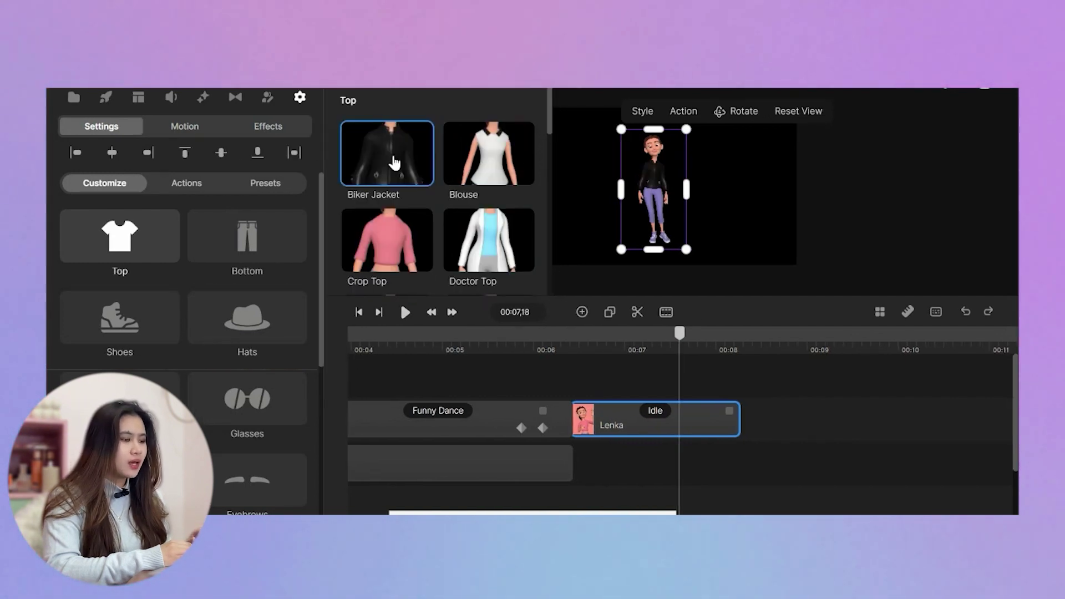
{"action": "scroll", "coordinate": [479, 203], "scroll_direction": "down", "scroll_amount": 2}
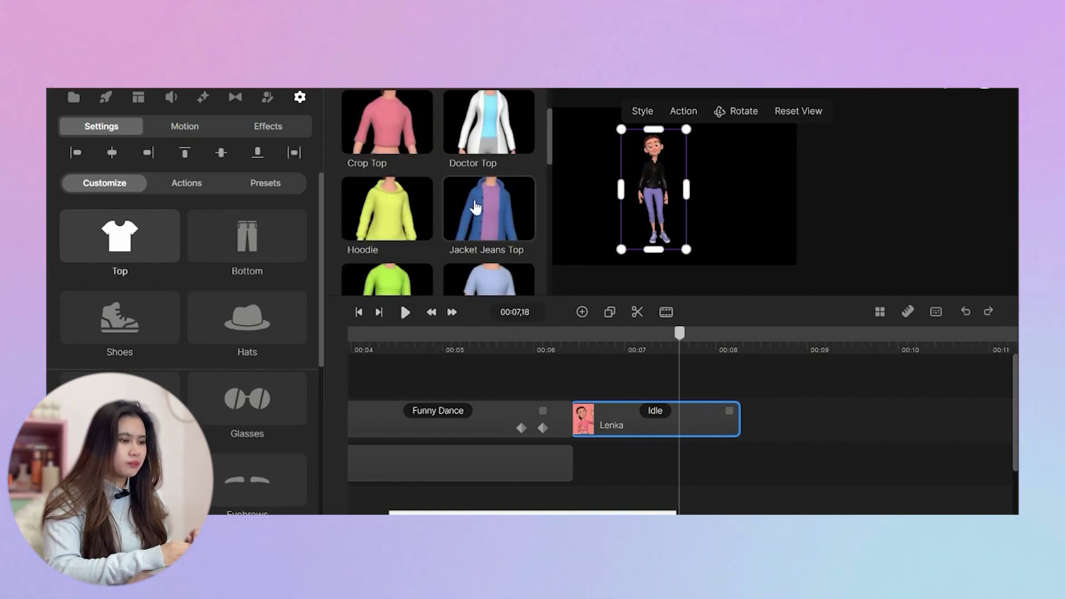
{"action": "left_click", "coordinate": [396, 138]}
{"action": "left_click", "coordinate": [391, 197]}
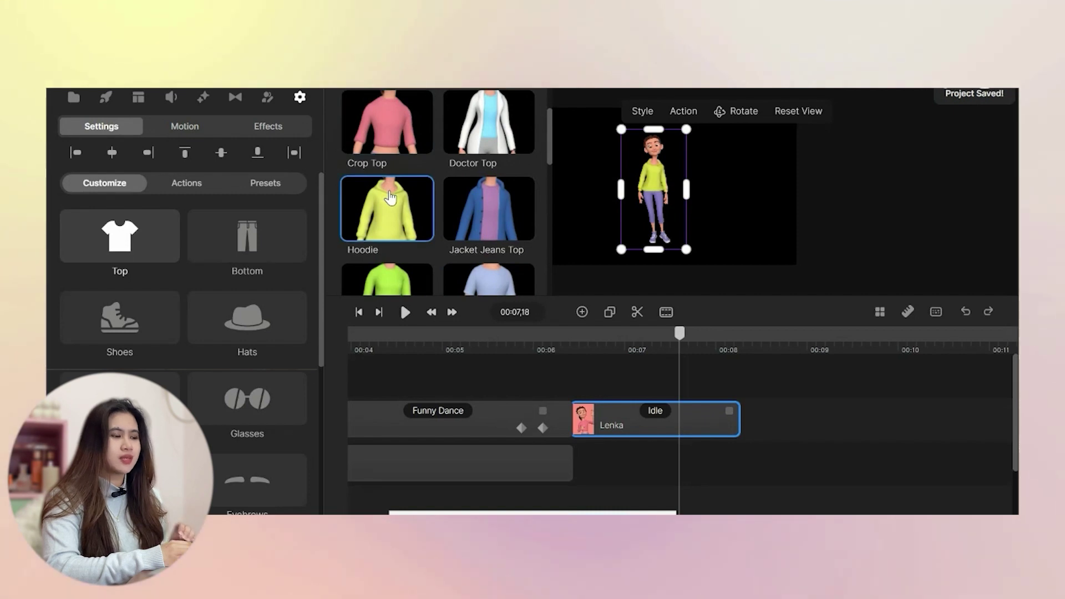
{"action": "scroll", "coordinate": [391, 197], "scroll_direction": "down", "scroll_amount": 2}
{"action": "scroll", "coordinate": [390, 197], "scroll_direction": "down", "scroll_amount": 2}
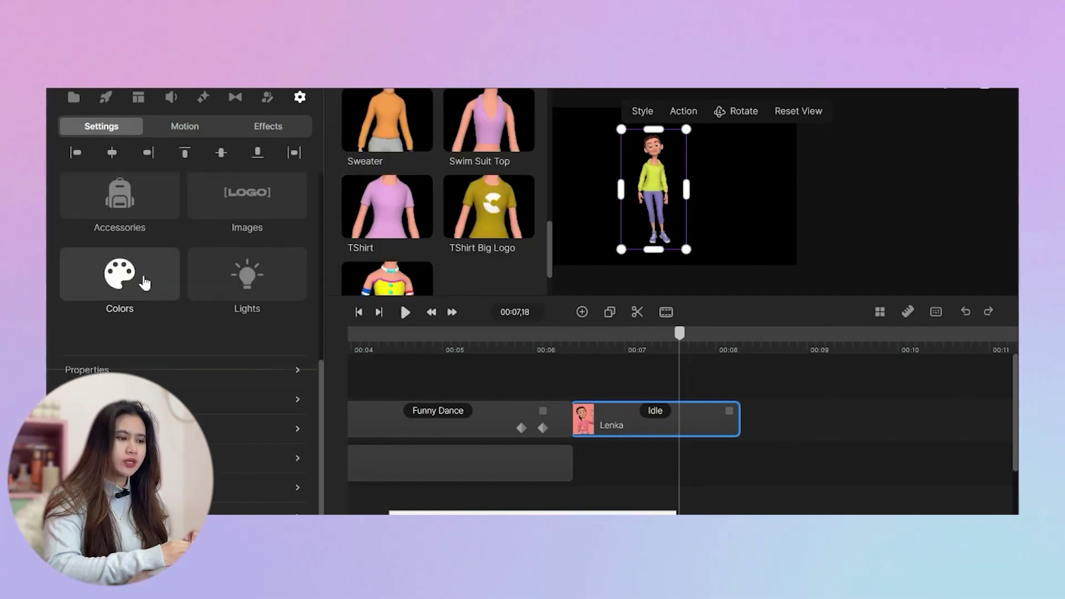
Set the Top Main colour of Lenka's hoodie to light green (8ddb83)
{"action": "left_click", "coordinate": [143, 281]}
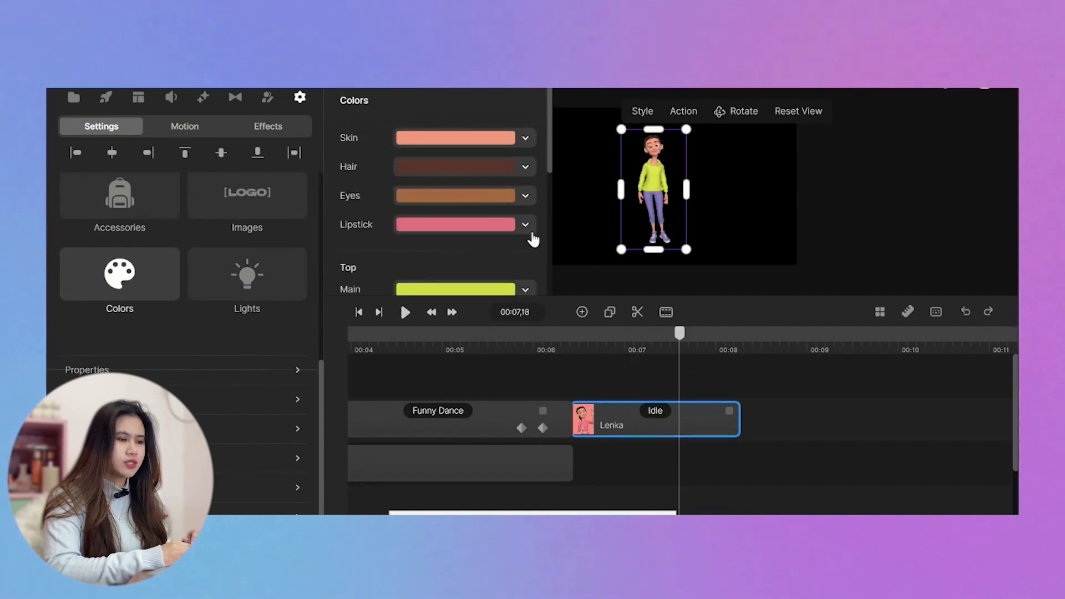
{"action": "scroll", "coordinate": [470, 238], "scroll_direction": "down", "scroll_amount": 3}
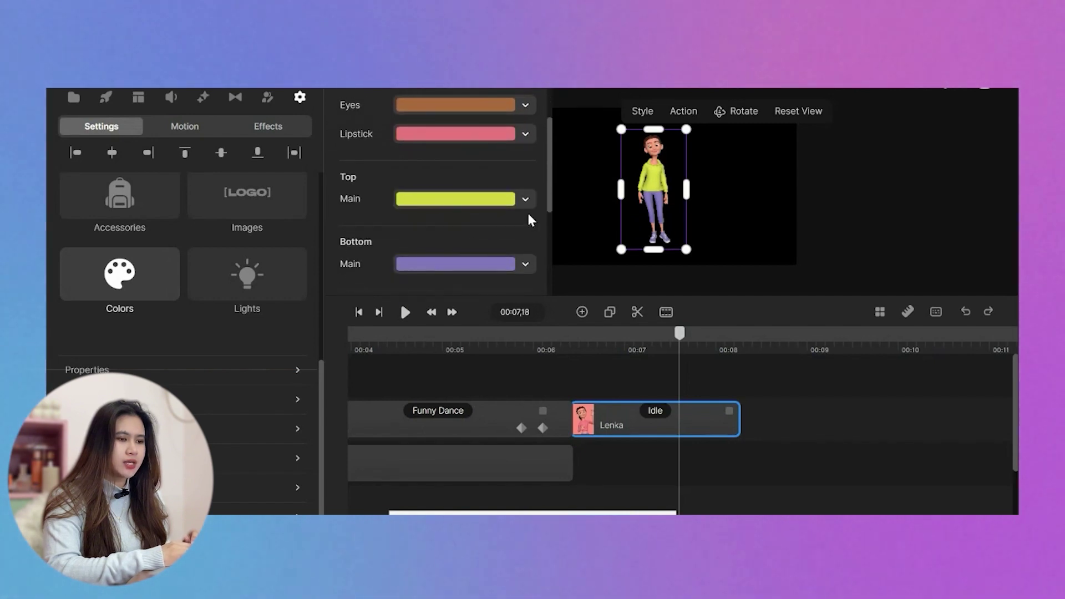
{"action": "left_click", "coordinate": [525, 201]}
{"action": "left_click", "coordinate": [586, 299]}
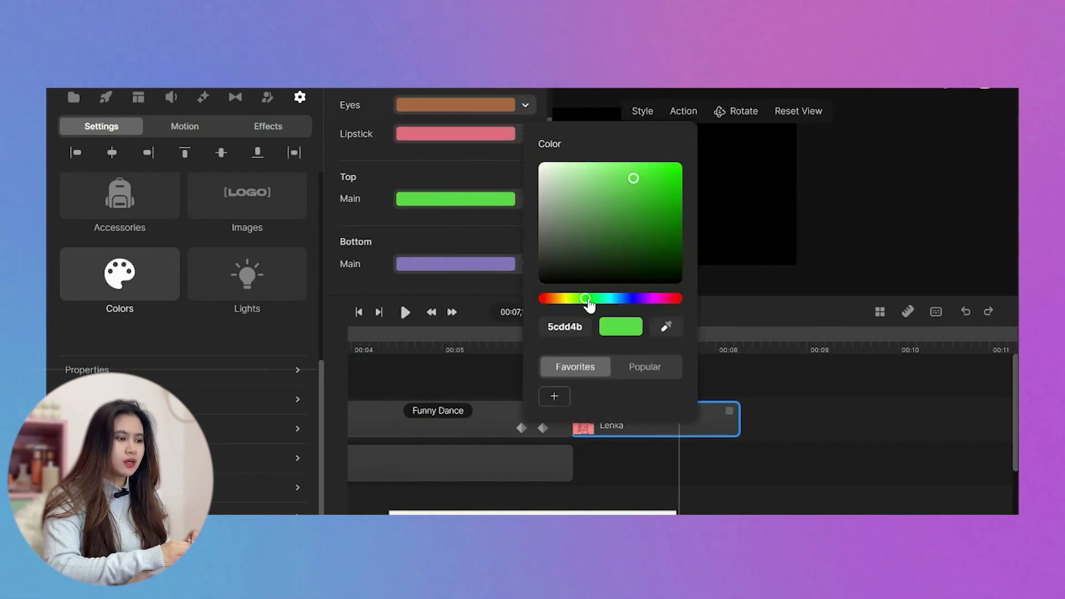
{"action": "left_click_drag", "start_coordinate": [671, 208], "coordinate": [597, 178]}
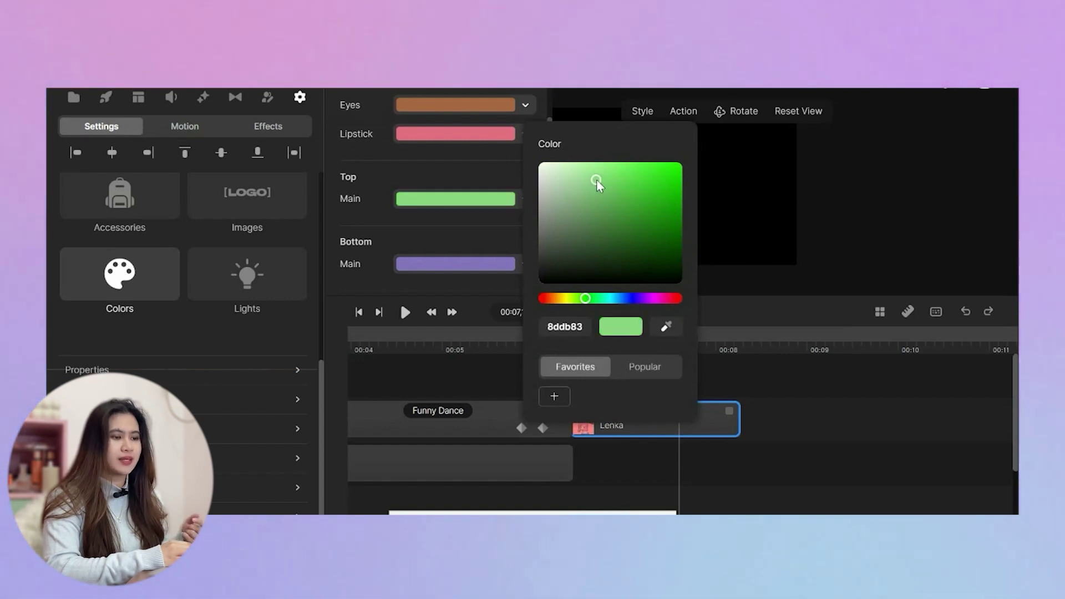
{"action": "left_click", "coordinate": [484, 170]}
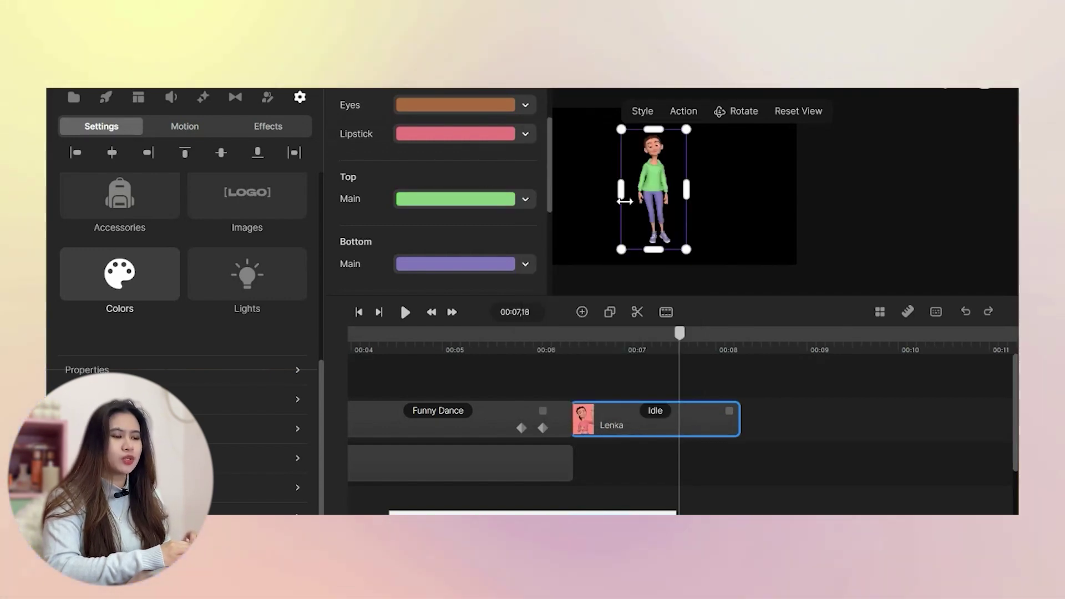